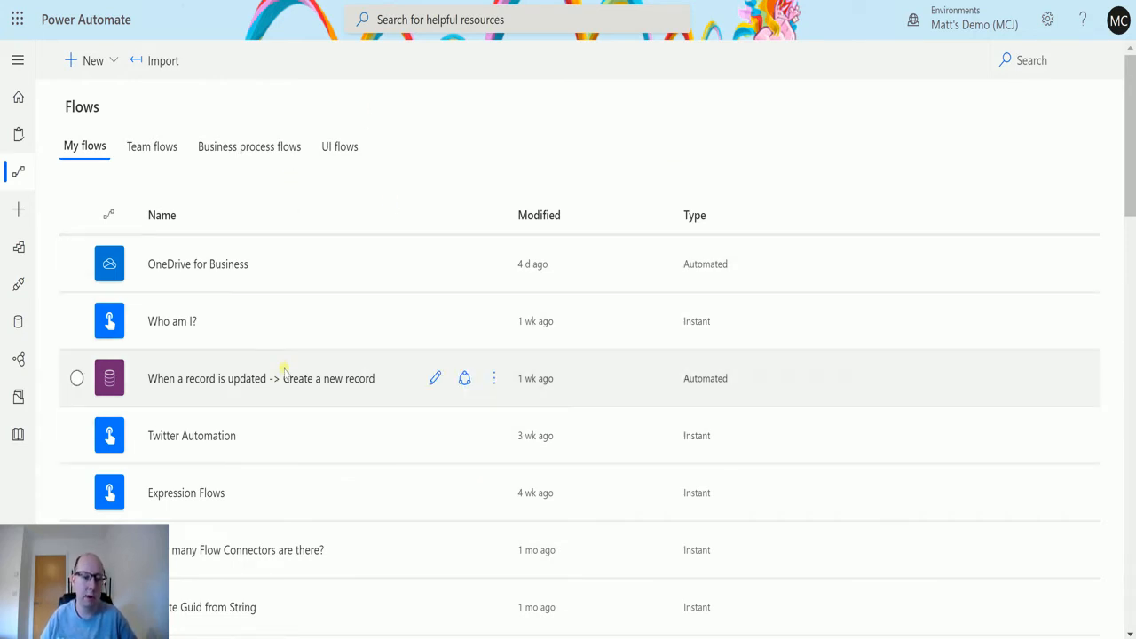
scroll(266, 391, down, 2)
scroll(248, 372, up, 2)
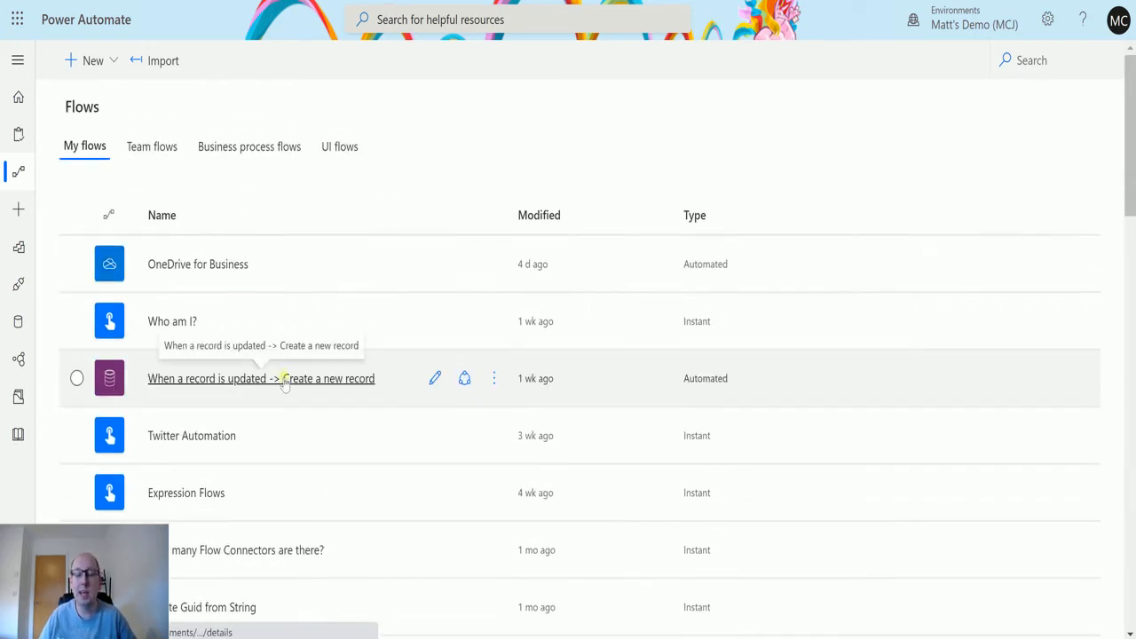
View the OneDrive for Business flow's details and its complete run history
click(198, 263)
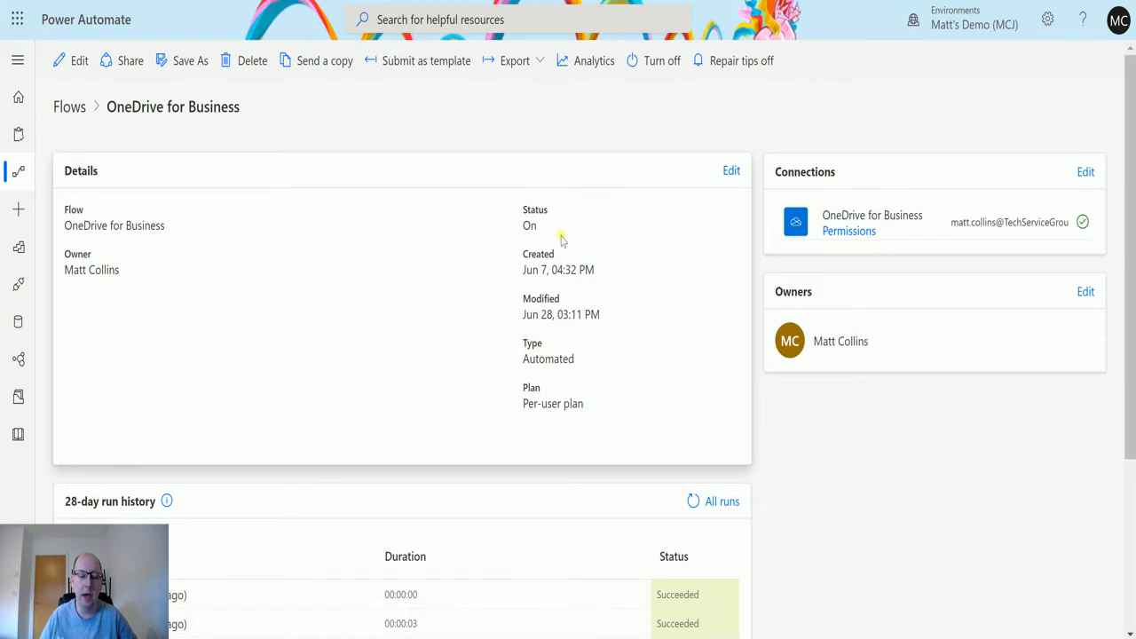
scroll(559, 242, down, 2)
scroll(95, 486, down, 2)
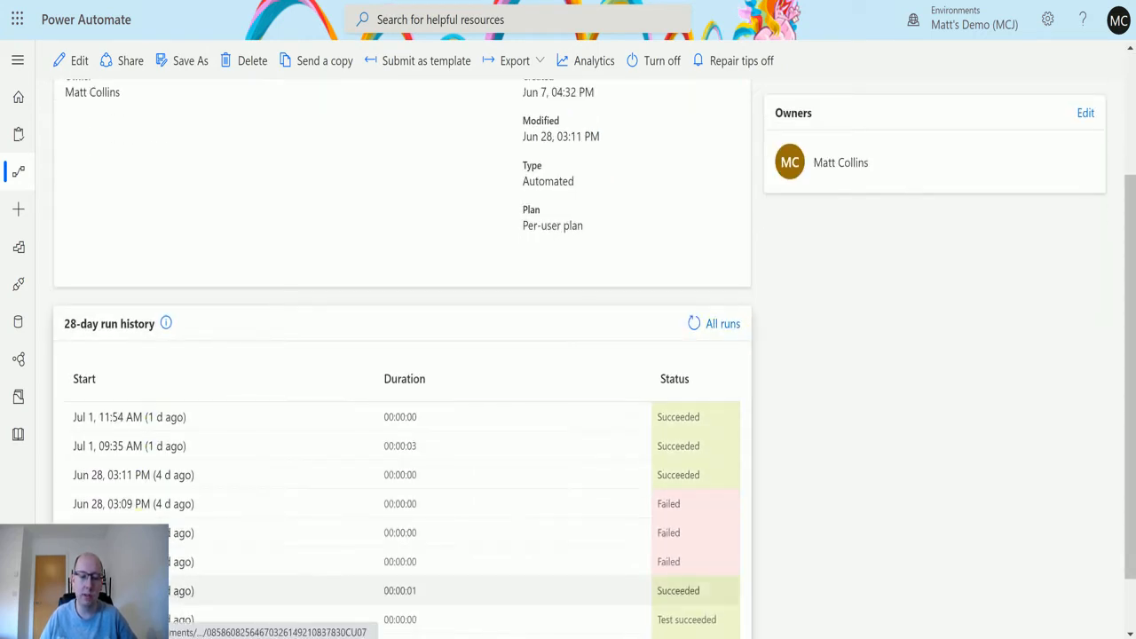
scroll(674, 424, down, 2)
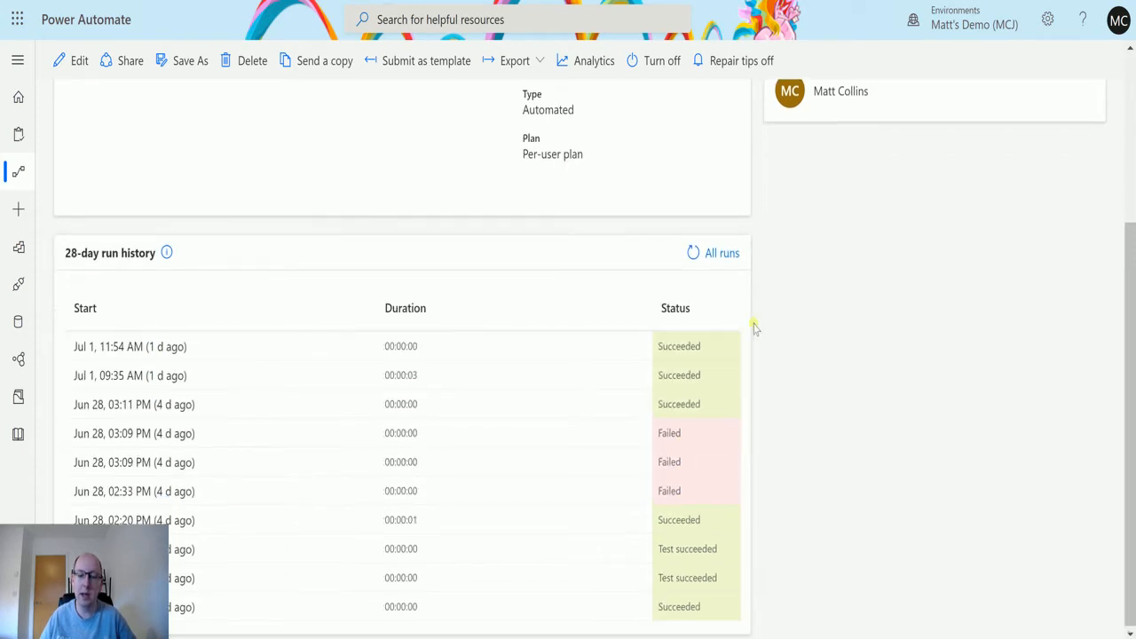
click(722, 252)
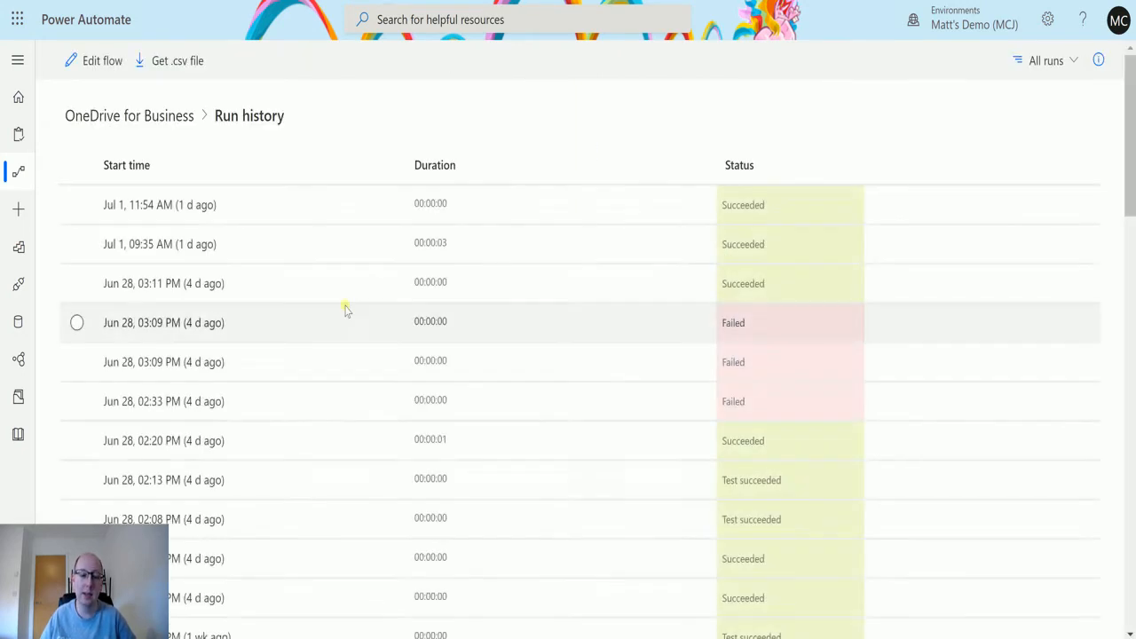
scroll(346, 310, down, 3)
scroll(381, 249, down, 3)
scroll(436, 251, down, 3)
scroll(437, 251, down, 5)
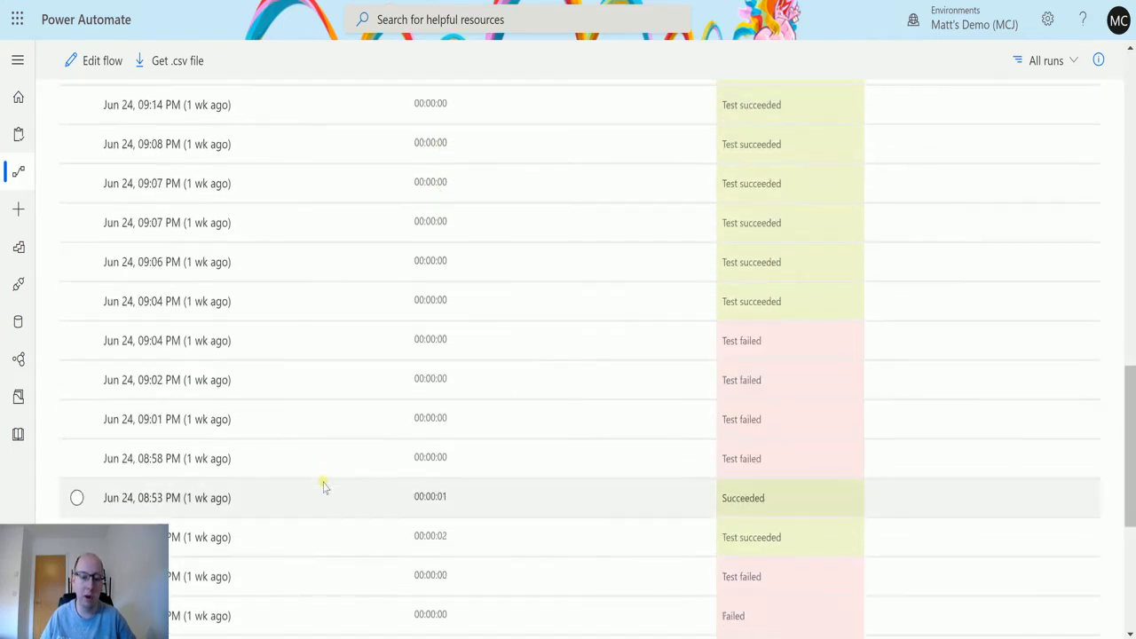
scroll(329, 479, down, 3)
scroll(387, 475, down, 2)
scroll(387, 470, up, 5)
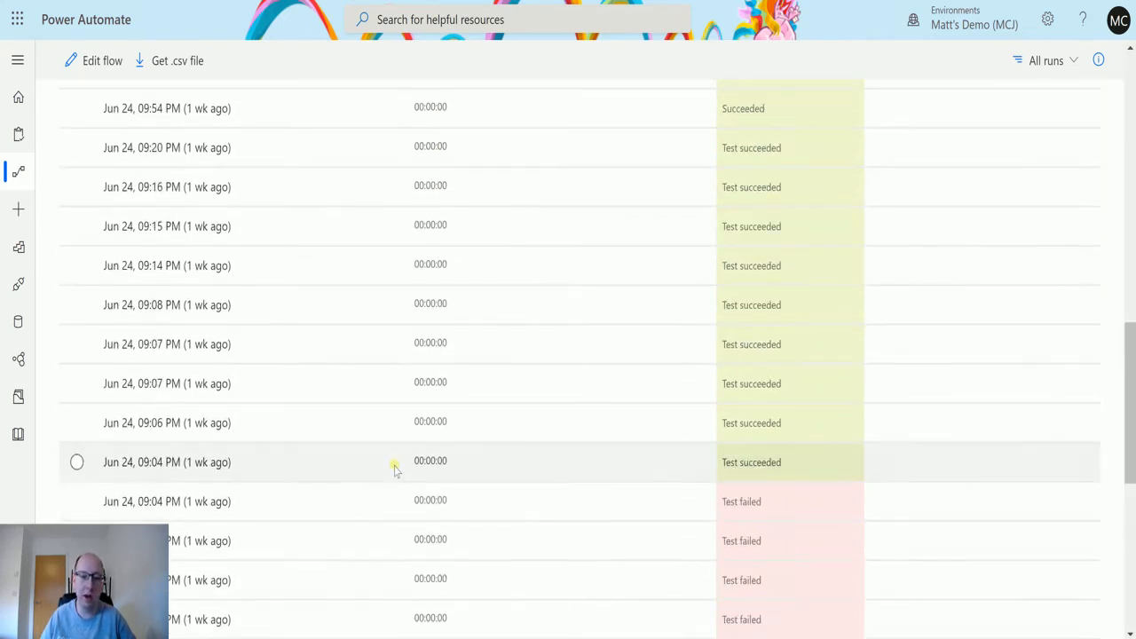
scroll(387, 462, up, 5)
scroll(355, 400, up, 5)
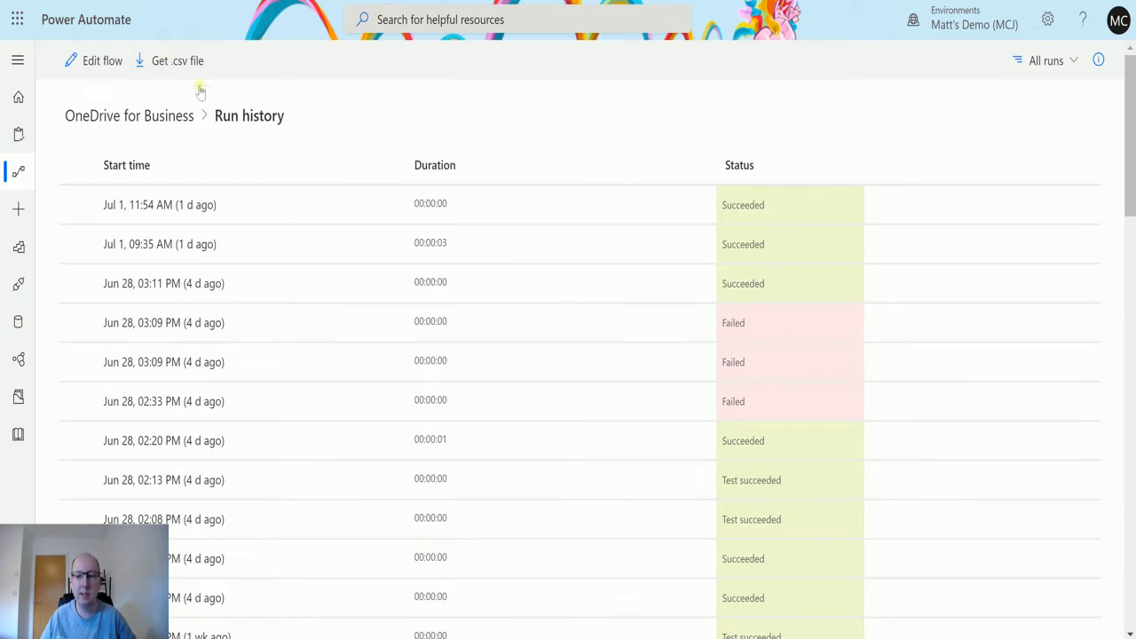
Filter the run history to Successful runs, then Failed runs, and return to the flow details
click(1045, 60)
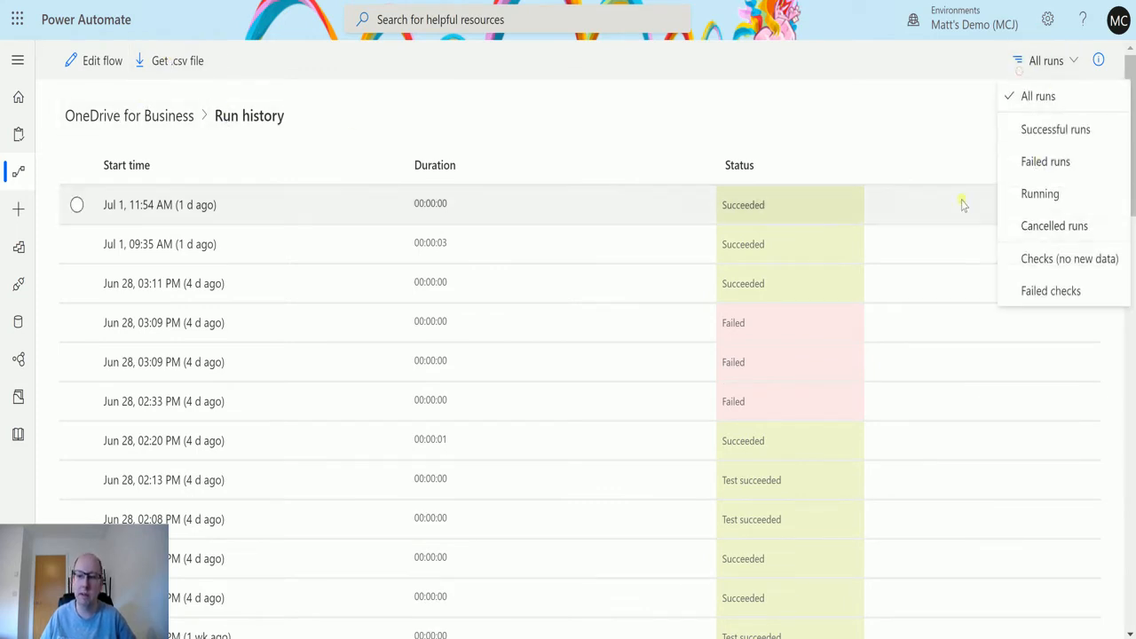
click(1047, 128)
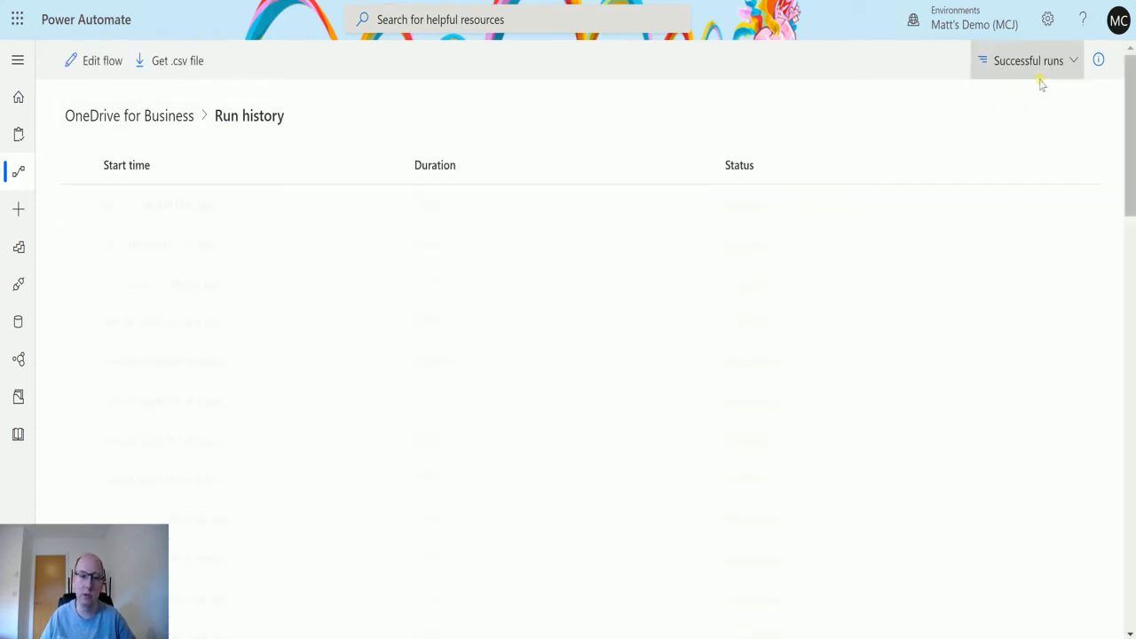
click(1040, 60)
click(1034, 169)
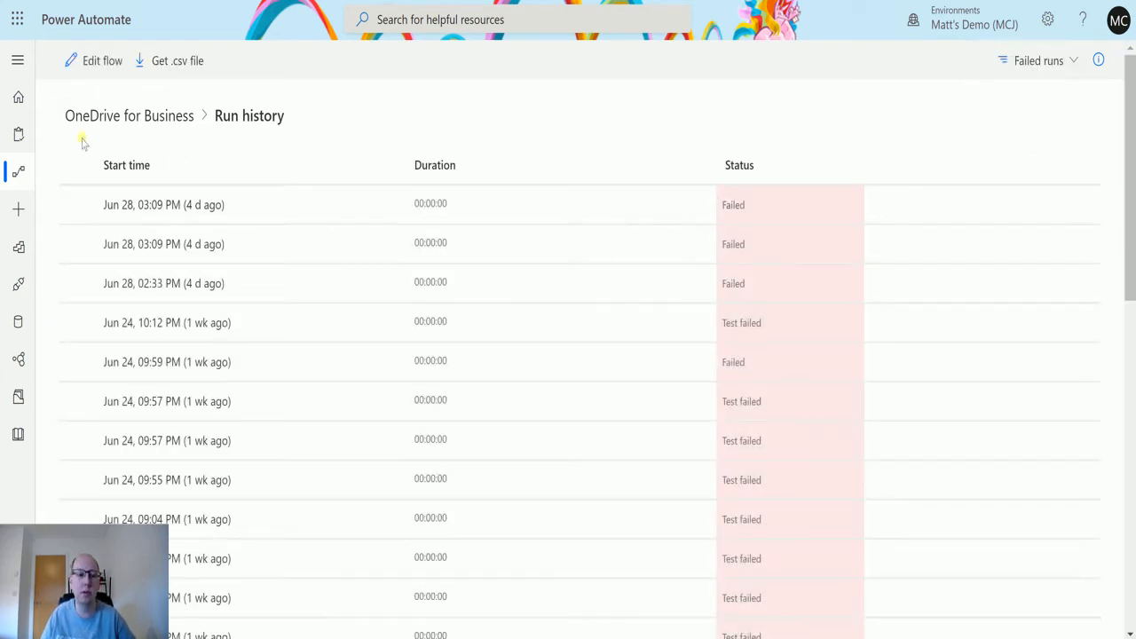
click(169, 115)
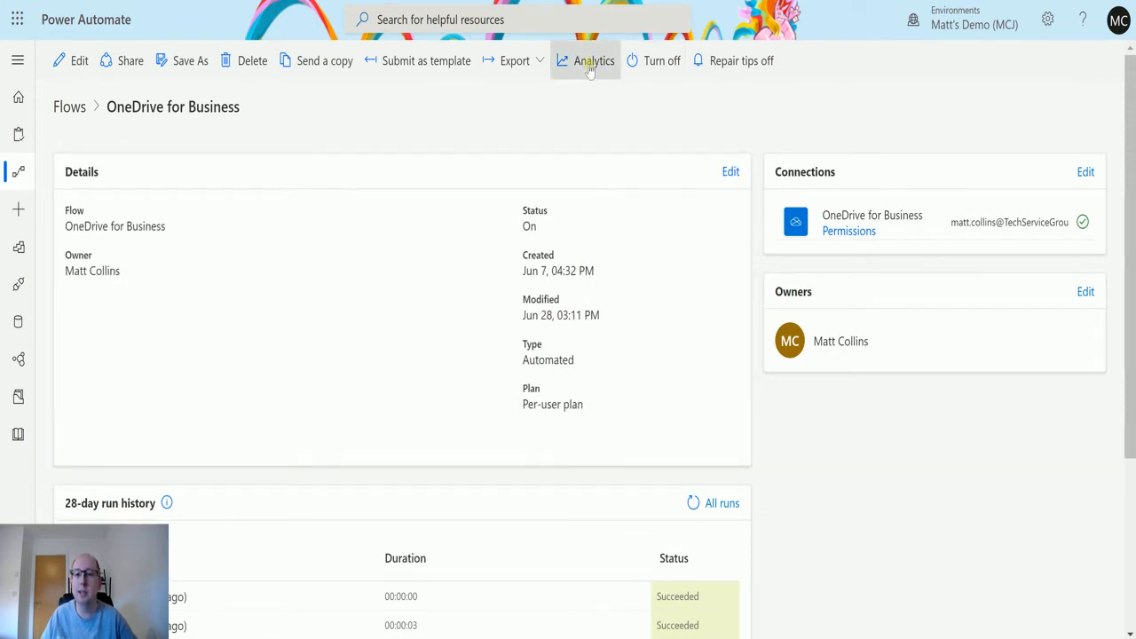
Show the flow's usage analytics and focus the Number of runs donut chart
click(588, 64)
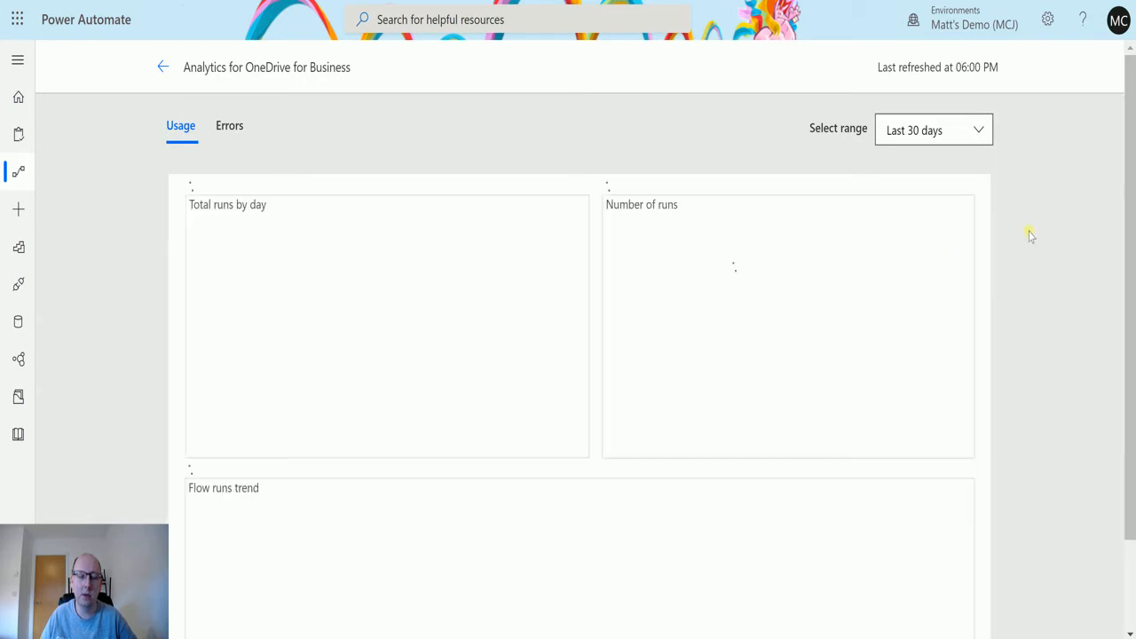
scroll(1030, 235, down, 2)
scroll(710, 191, up, 2)
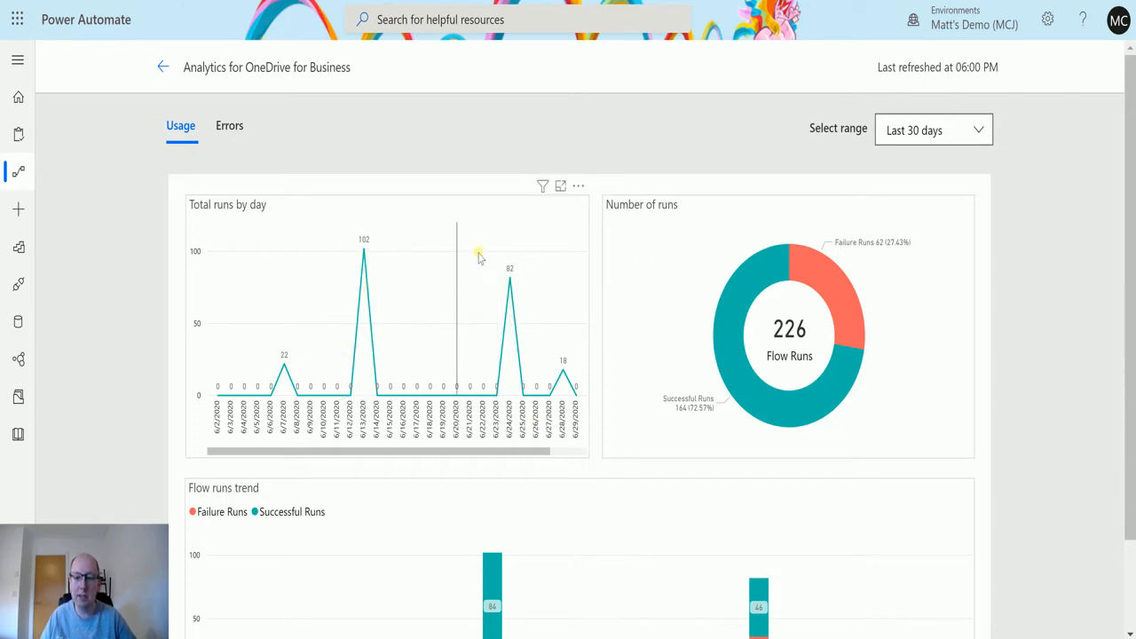
scroll(889, 301, down, 1)
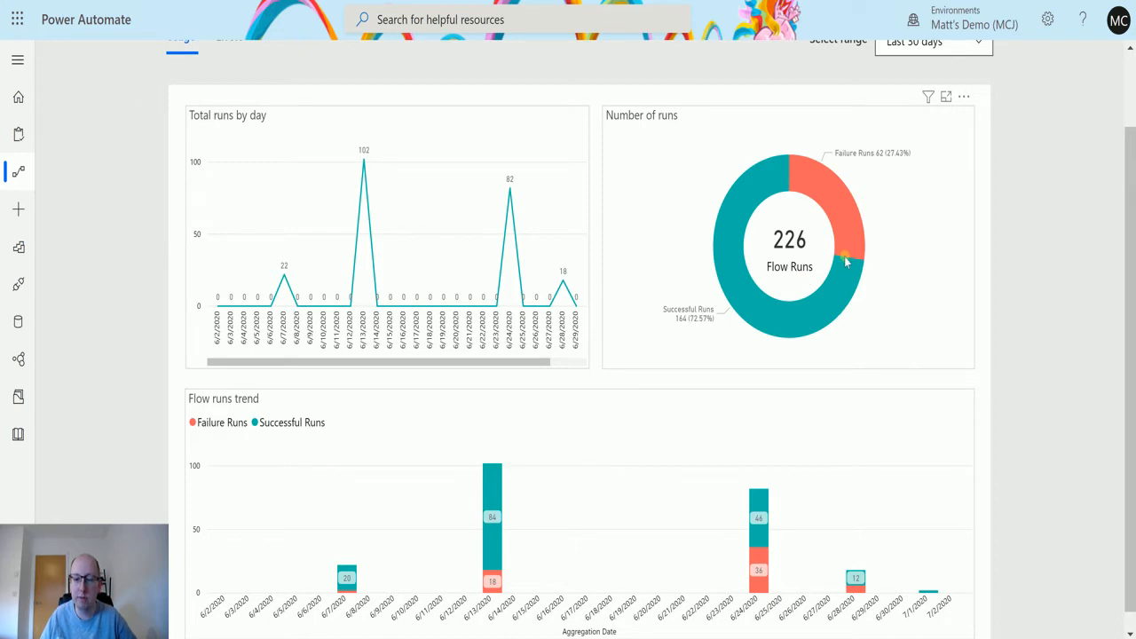
scroll(843, 337, down, 1)
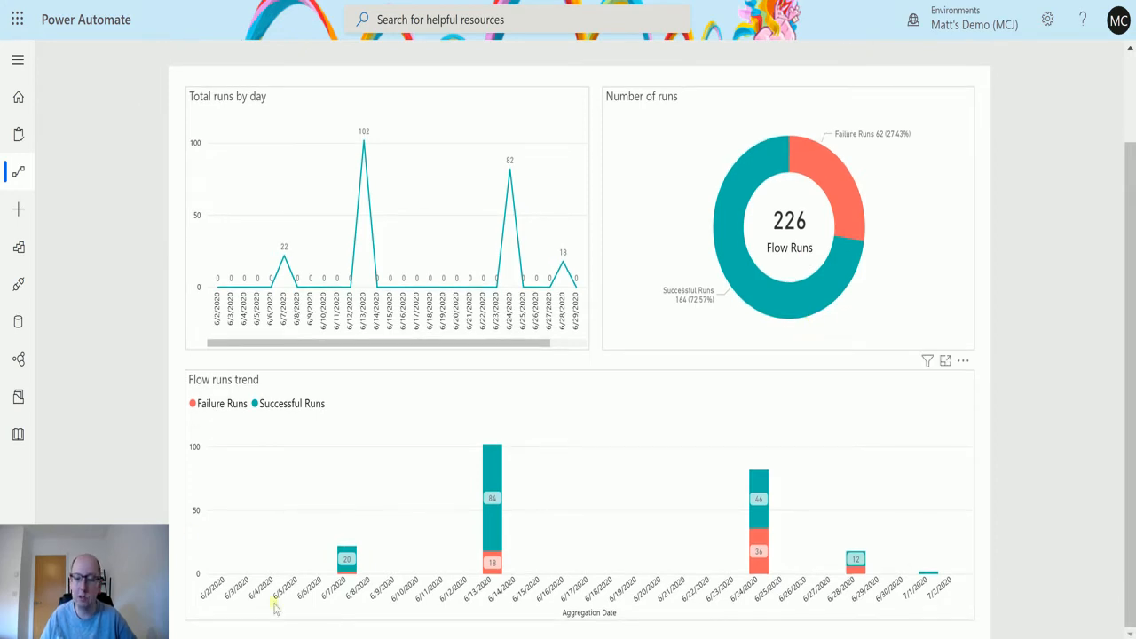
scroll(947, 124, up, 2)
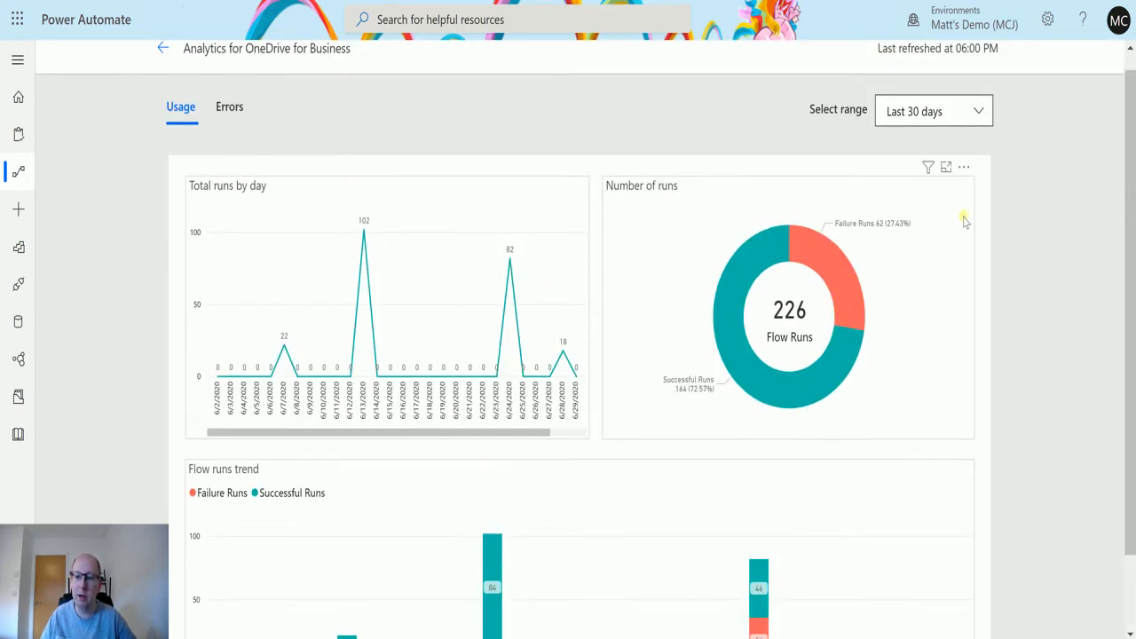
click(945, 169)
scroll(906, 205, down, 2)
scroll(950, 213, up, 2)
Sort the Number of runs donut by Flow Runs, re-sort it, and return to the full report
mouse_move(964, 165)
click(982, 165)
mouse_move(930, 283)
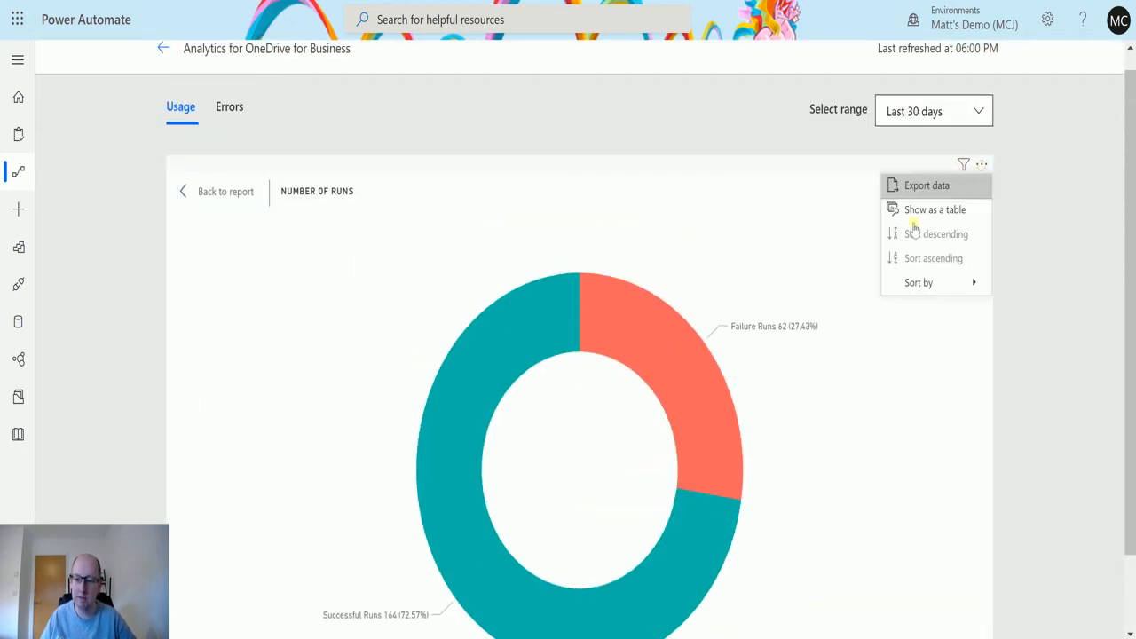
click(813, 307)
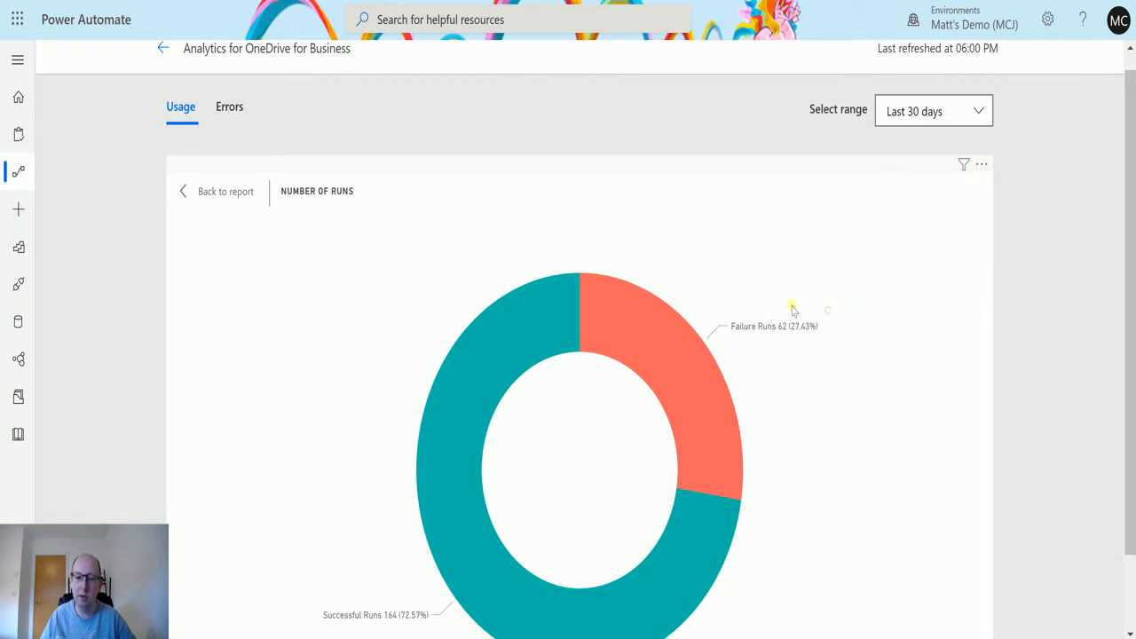
scroll(919, 263, down, 2)
scroll(959, 213, up, 2)
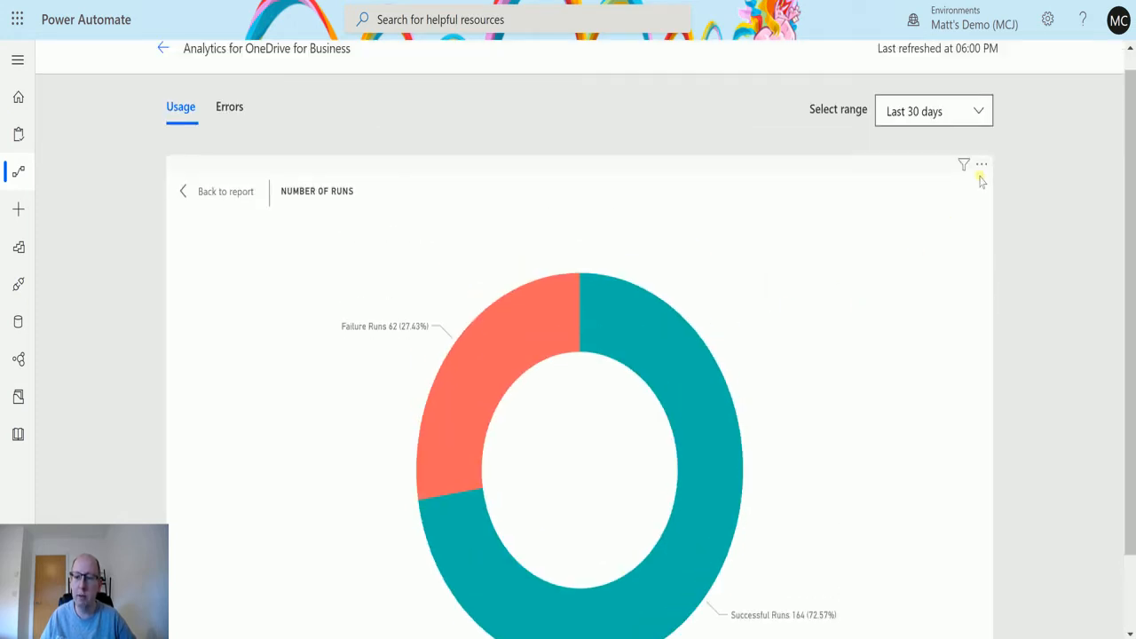
click(981, 164)
click(941, 257)
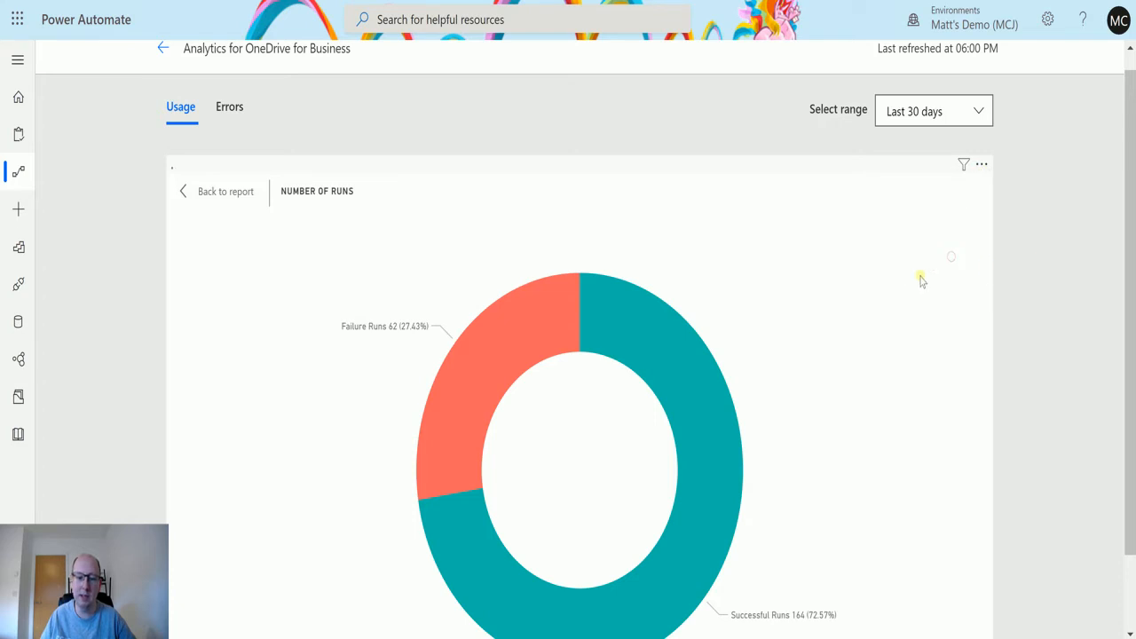
click(226, 191)
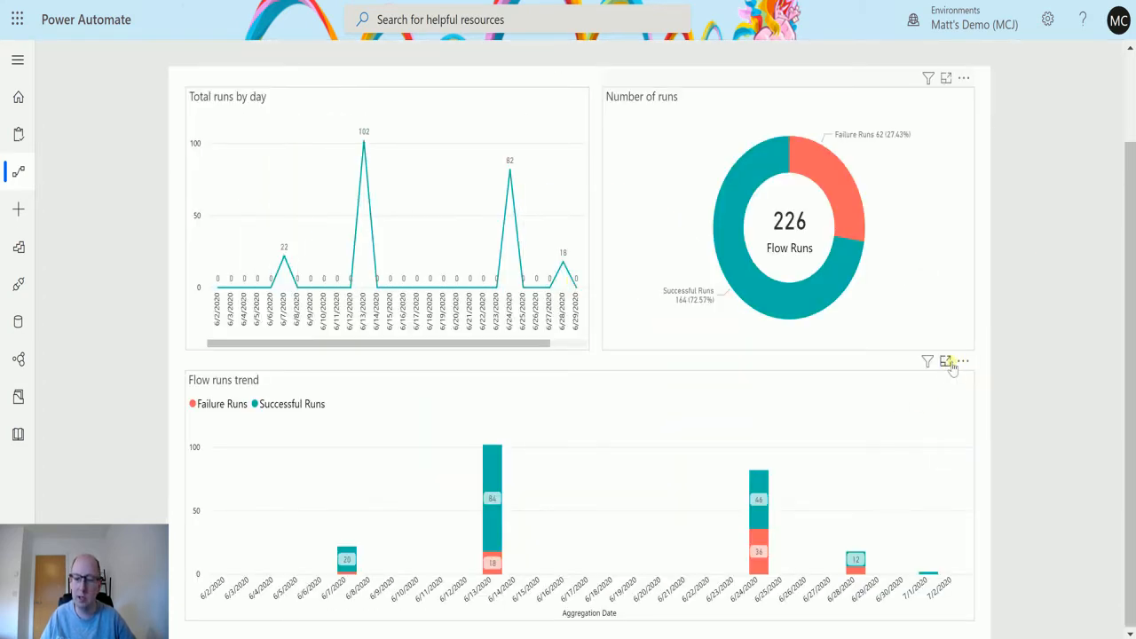
Focus the Flow runs trend chart and order its dates by Flow Runs
click(946, 362)
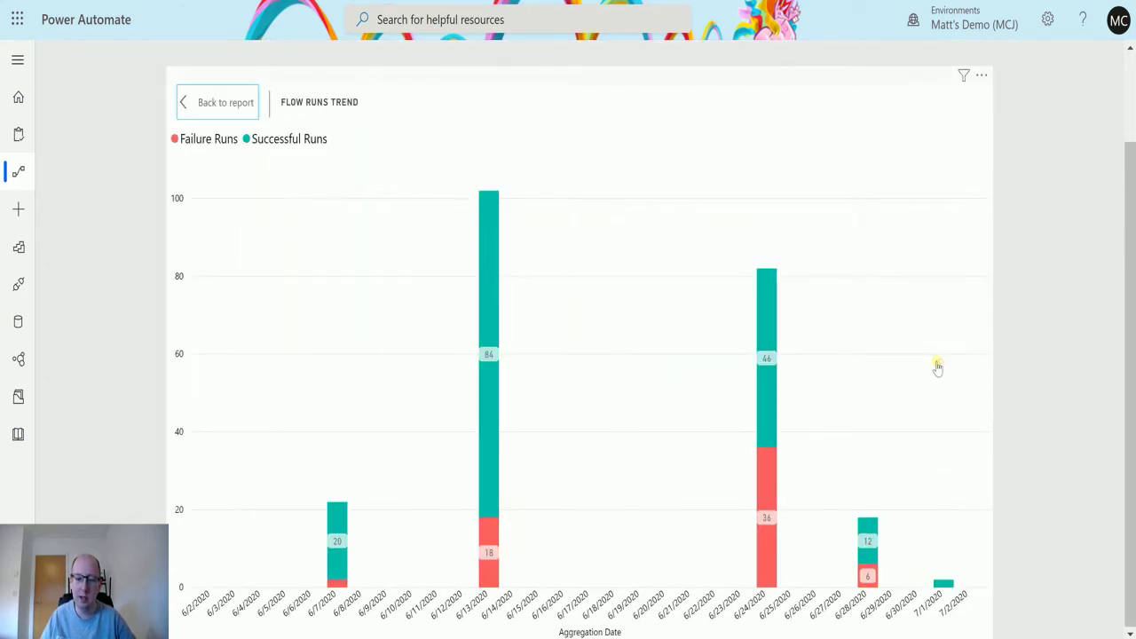
click(982, 76)
click(807, 218)
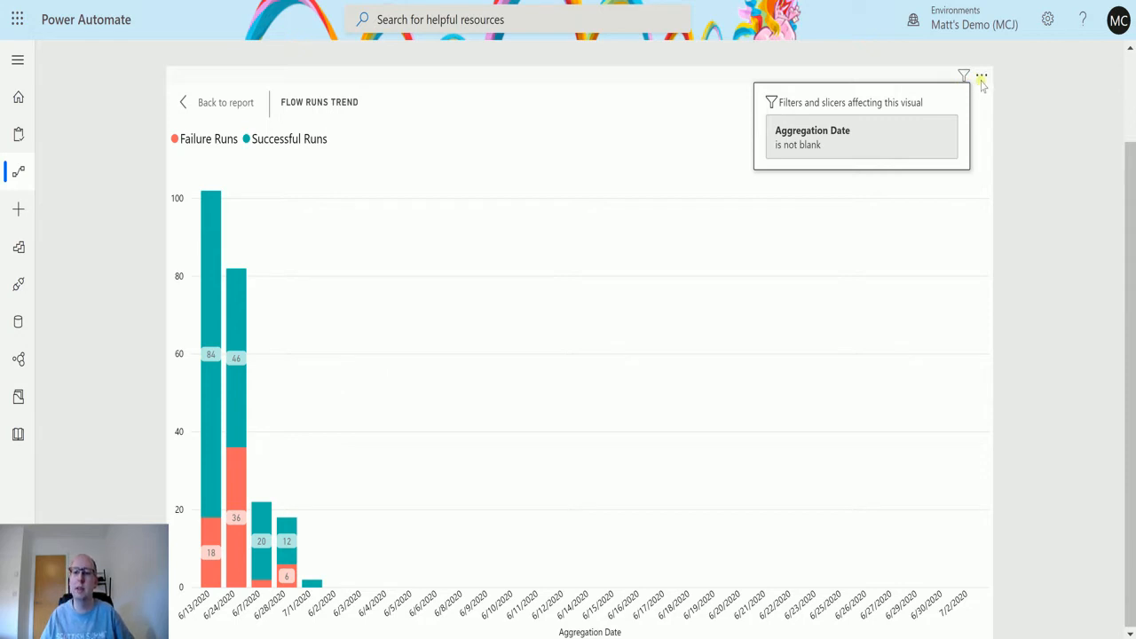
Return to the full Usage report and review the Select range date options
click(190, 101)
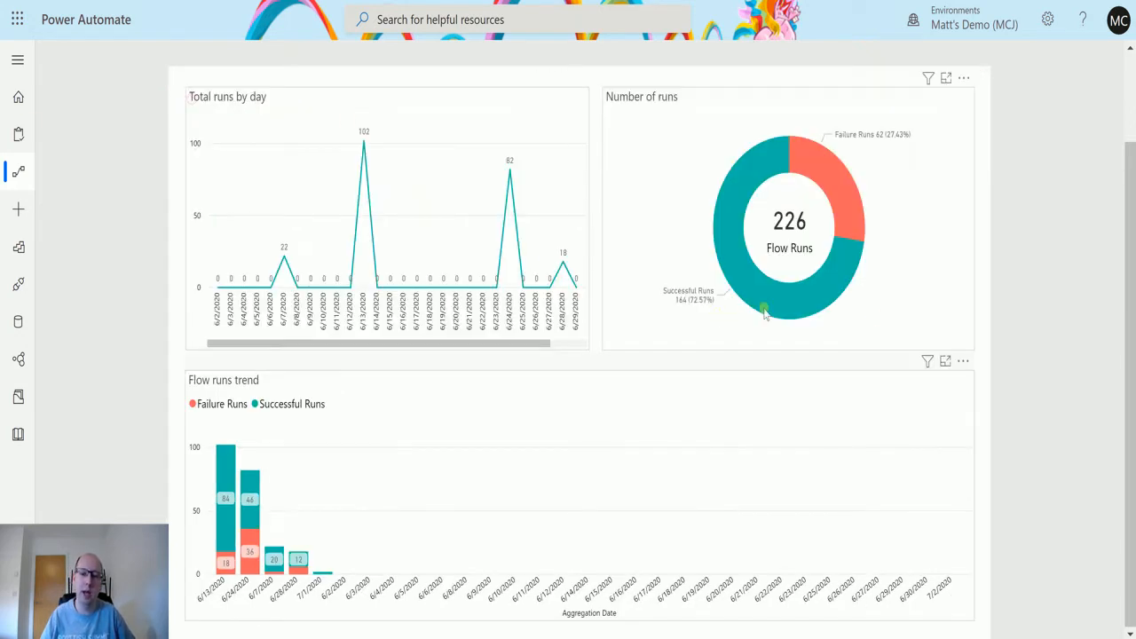
scroll(873, 310, up, 3)
click(934, 131)
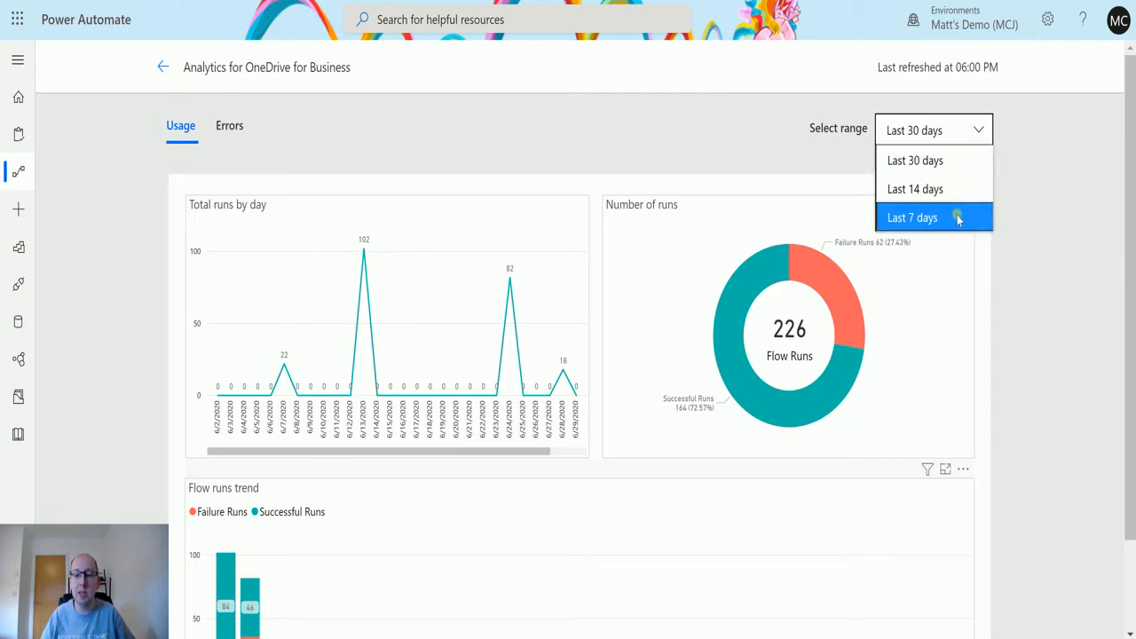
Keep the Last 30 days range and view the flow's Errors report
click(251, 129)
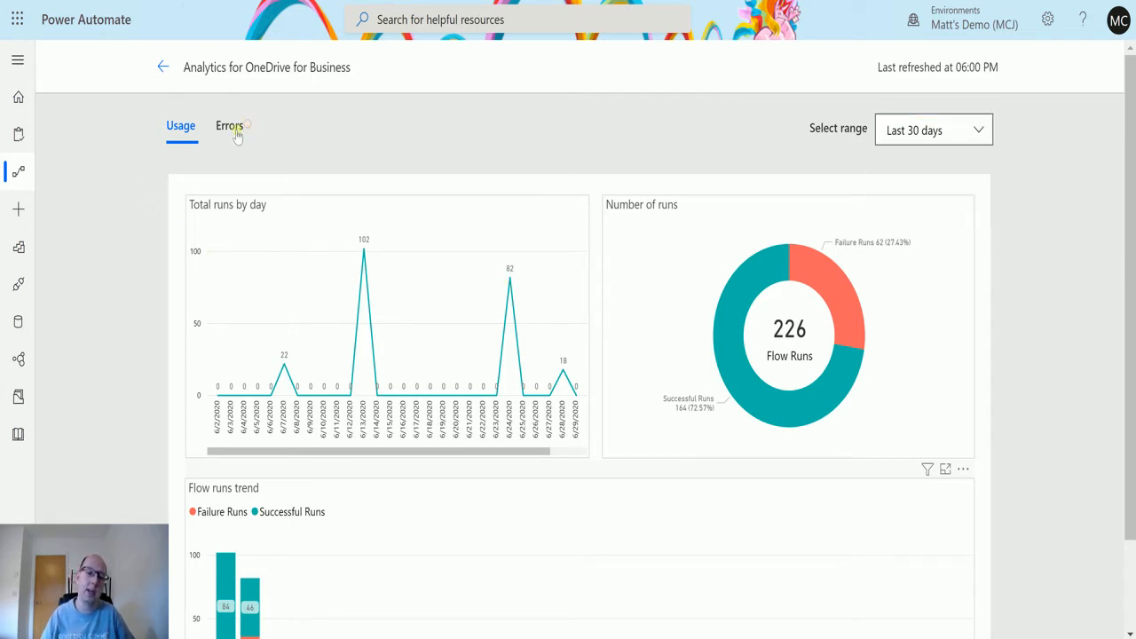
click(231, 126)
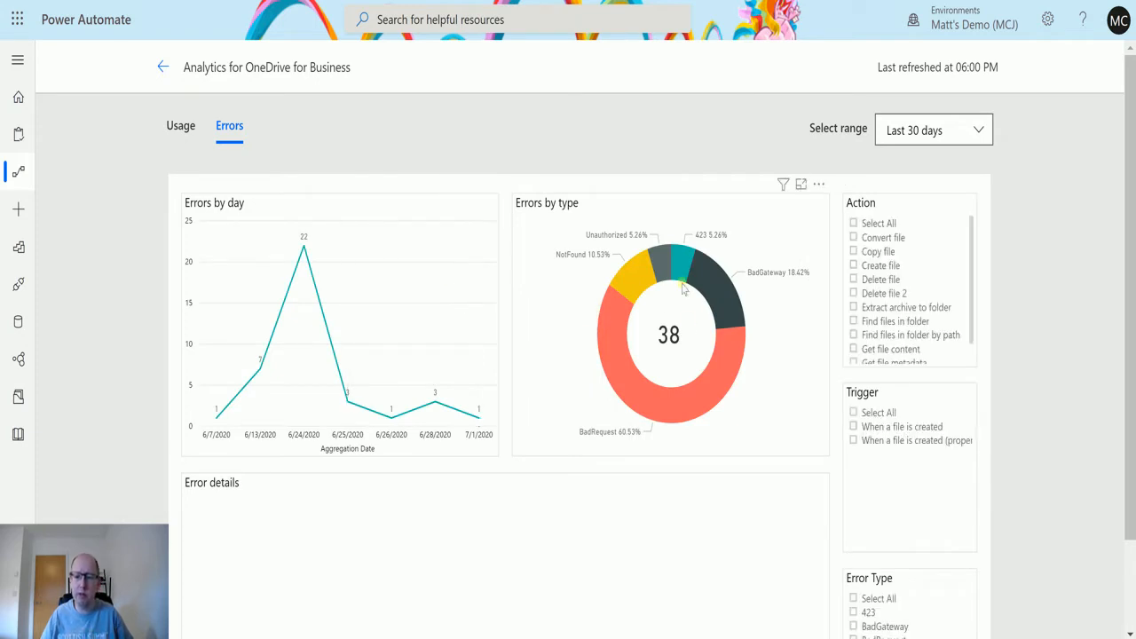
scroll(792, 371, down, 1)
scroll(792, 371, down, 1)
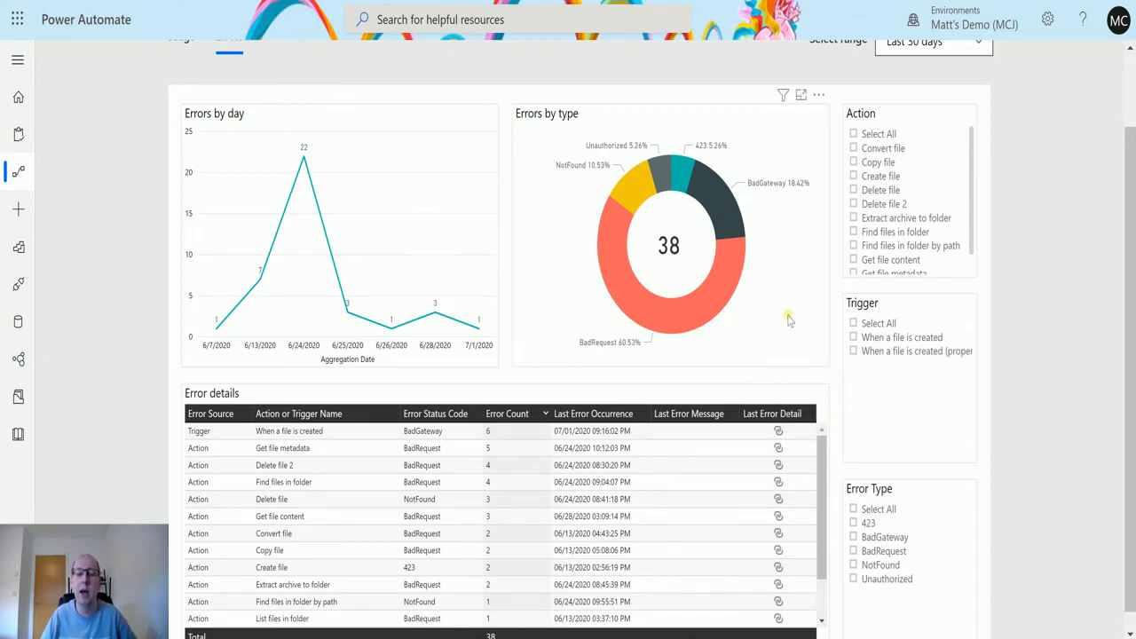
scroll(772, 338, down, 1)
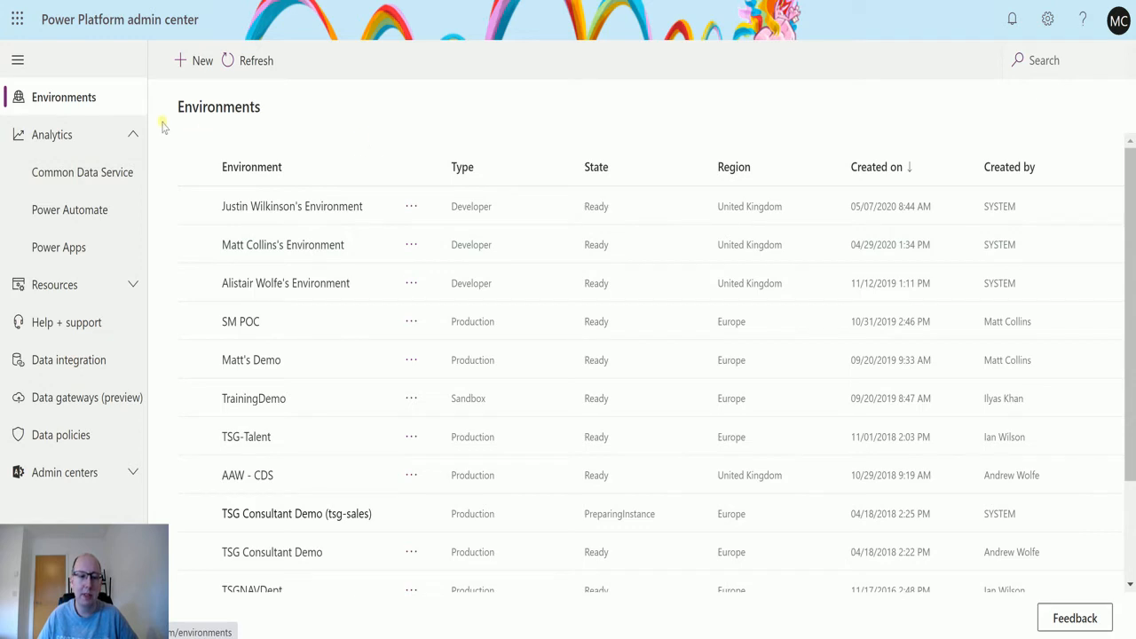
mouse_move(189, 222)
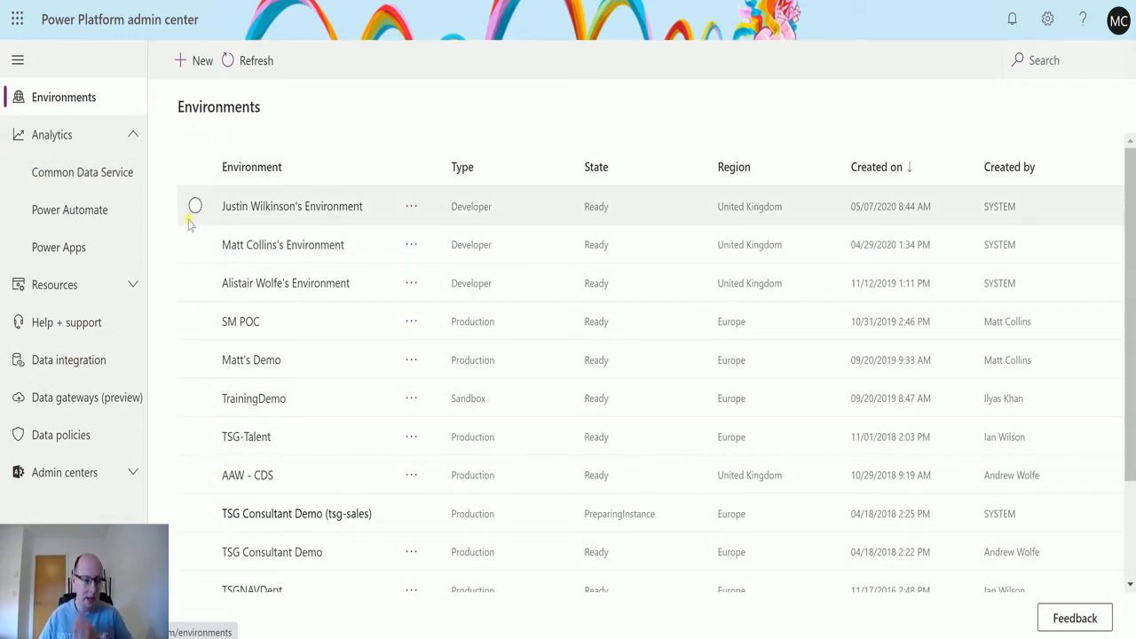
click(133, 134)
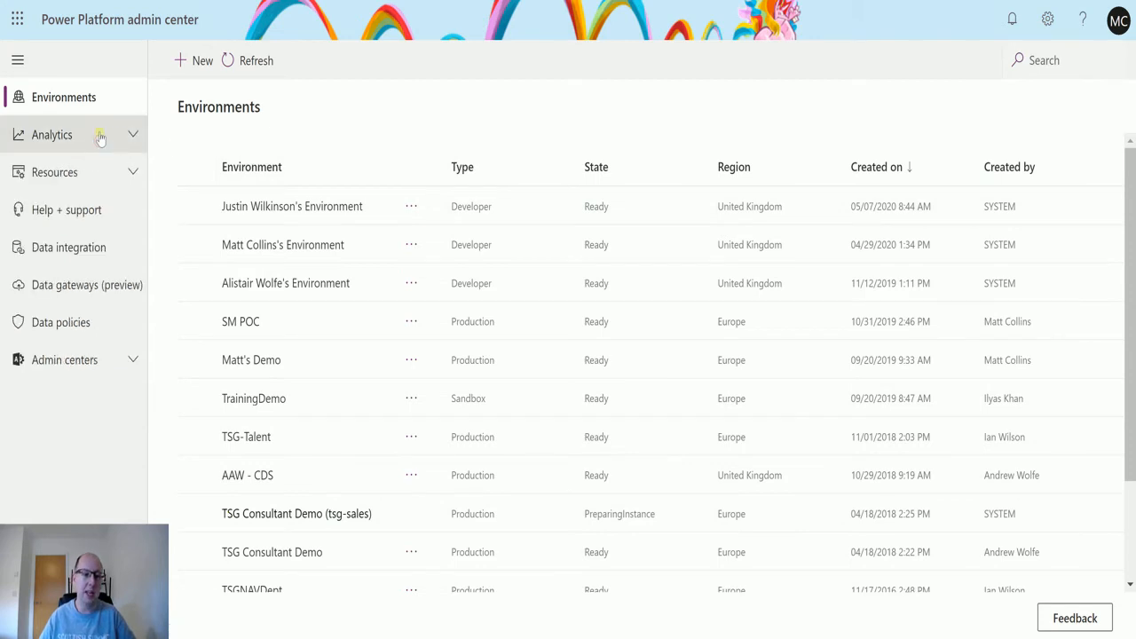
click(132, 135)
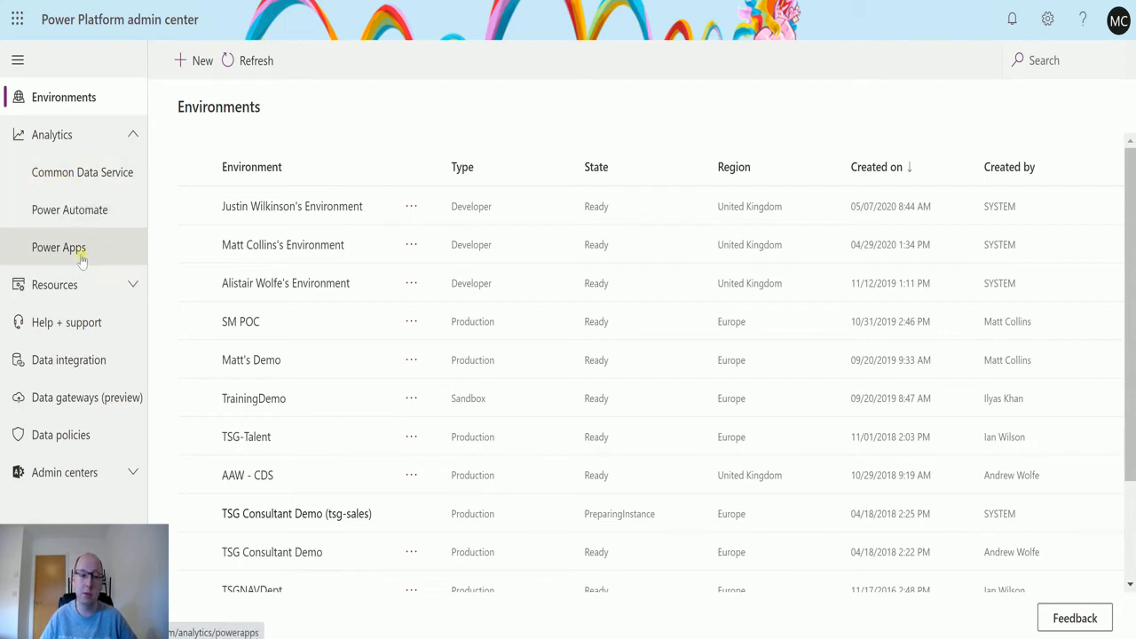
View the Power Automate Runs report, focus Daily runs and highlight the 108-run day
click(69, 209)
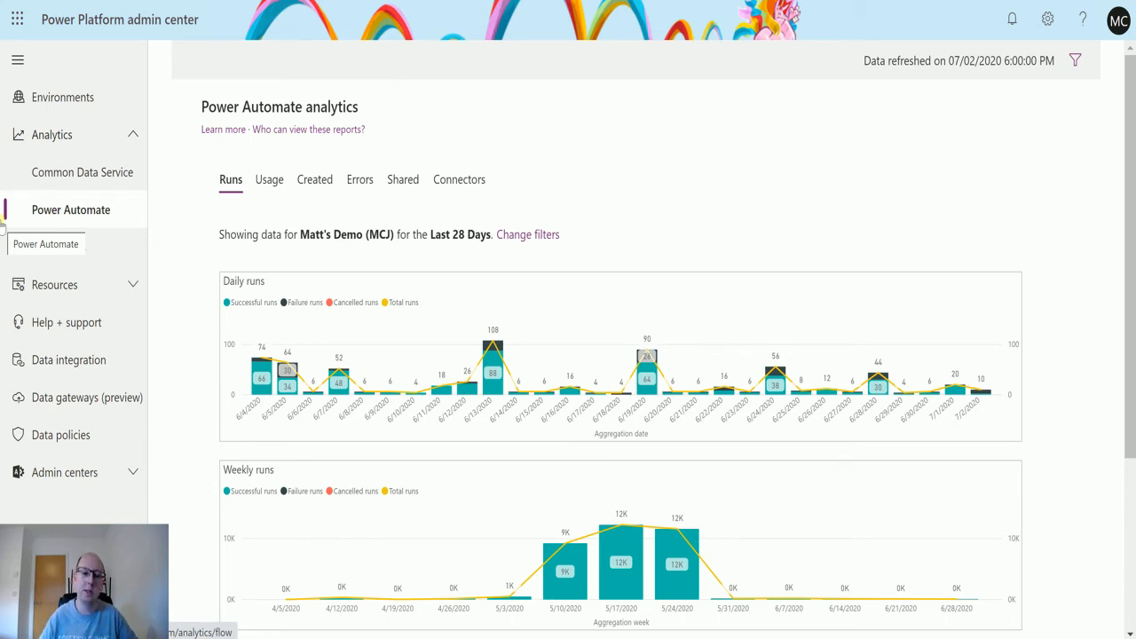
scroll(500, 264, down, 1)
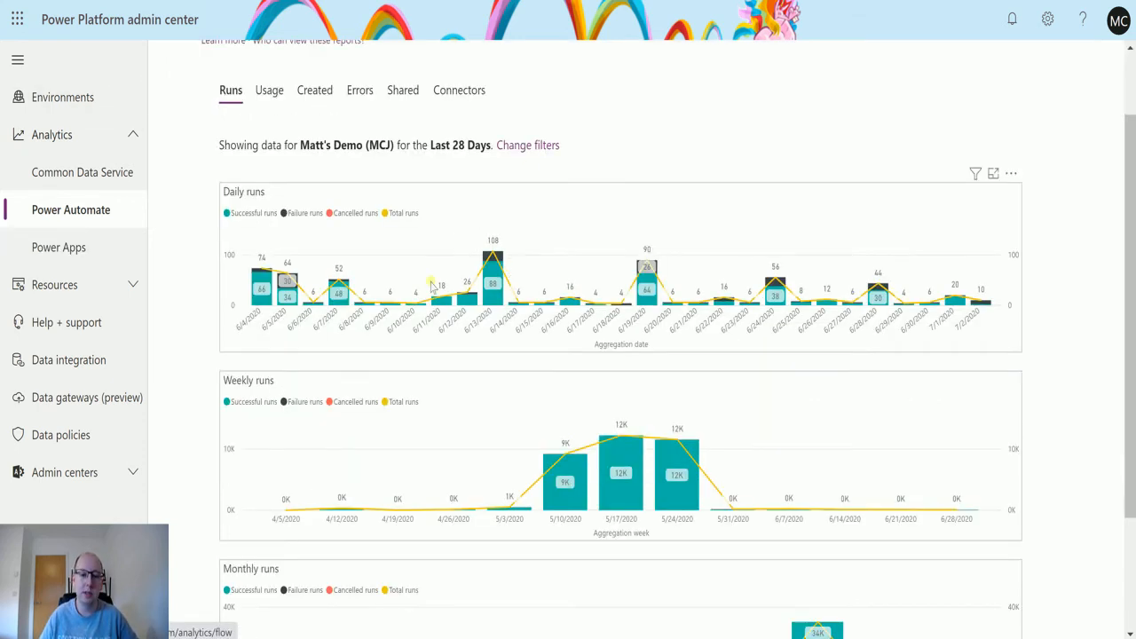
scroll(384, 266, down, 2)
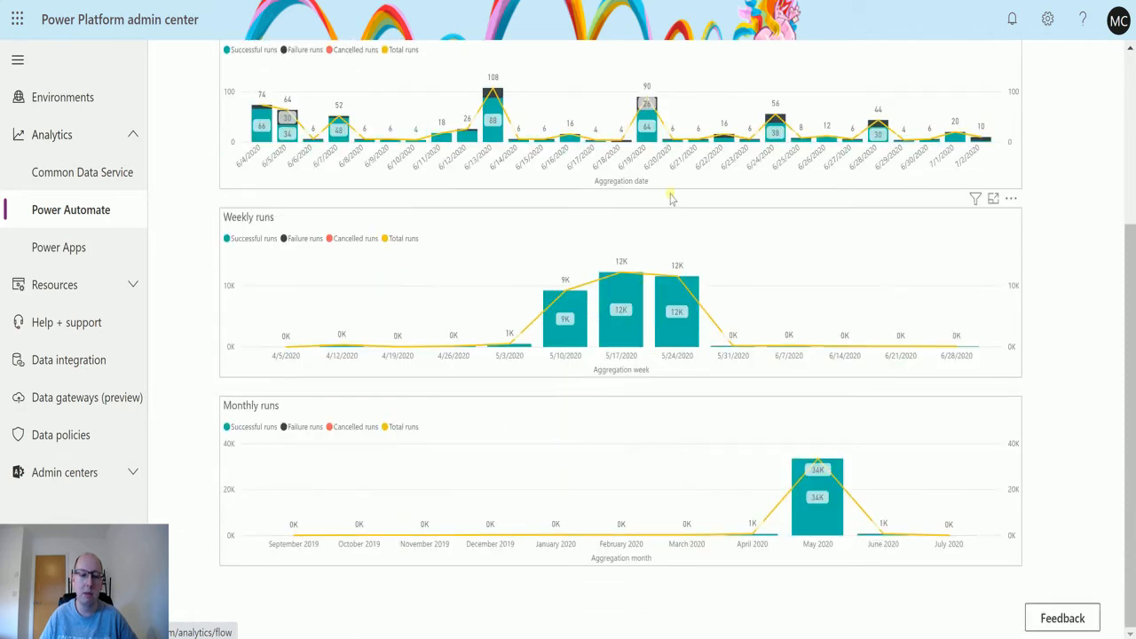
mouse_move(351, 445)
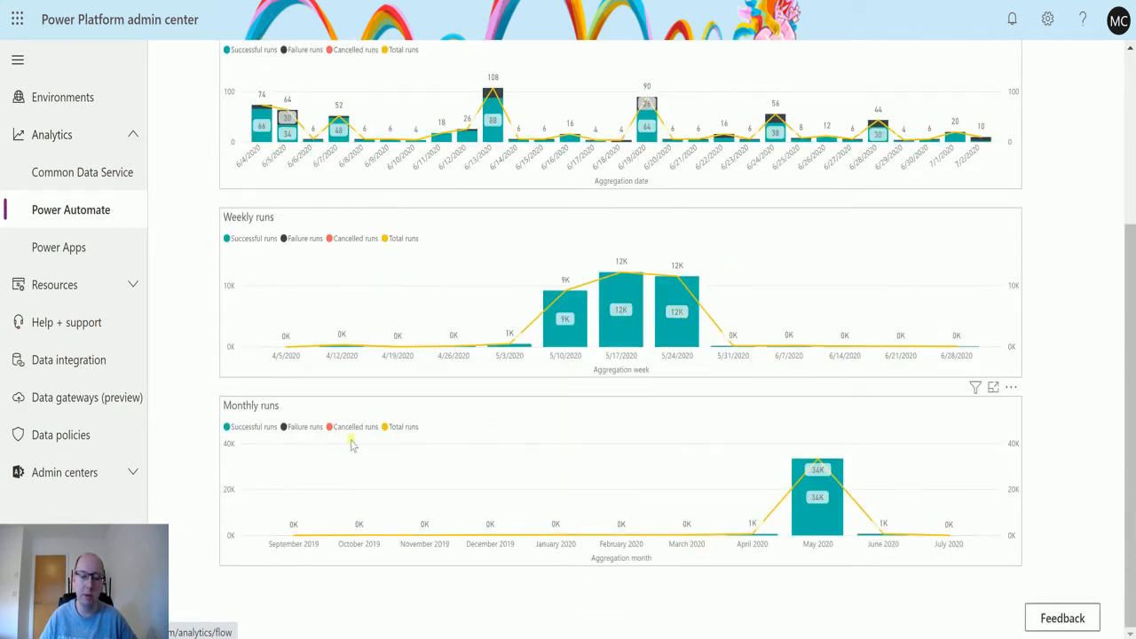
scroll(591, 489, up, 1)
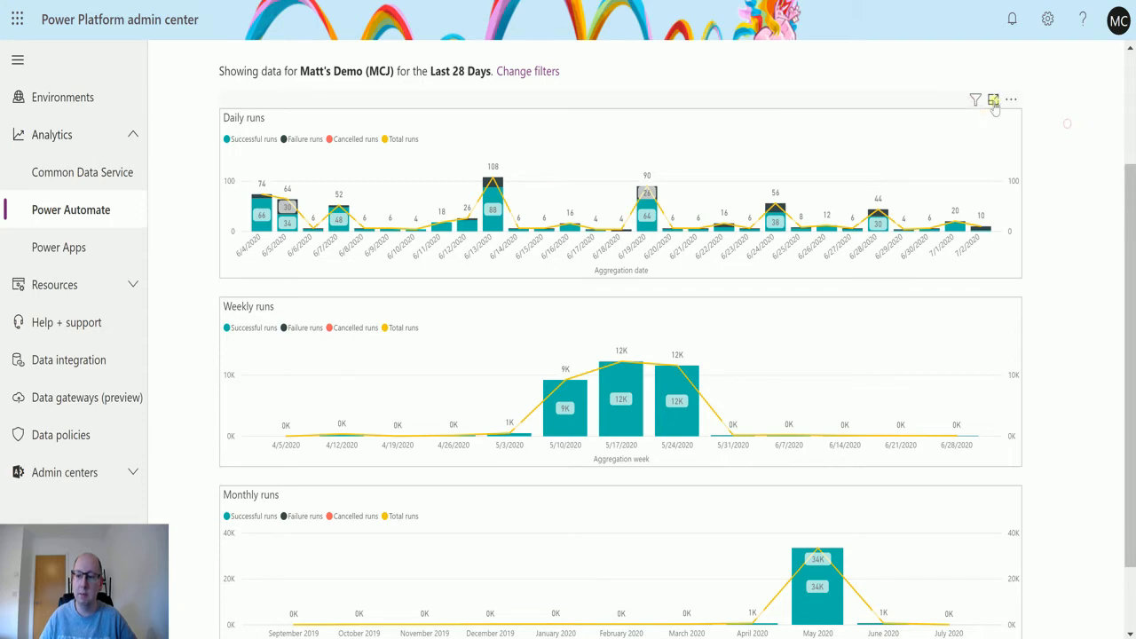
click(993, 100)
scroll(550, 205, down, 1)
scroll(363, 275, up, 1)
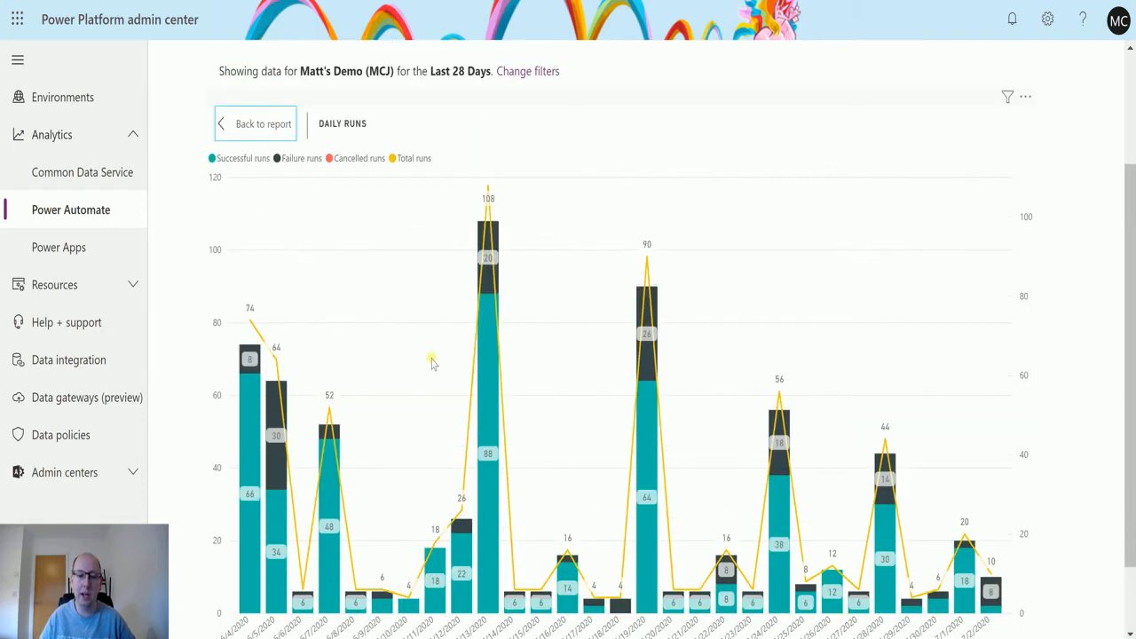
click(489, 284)
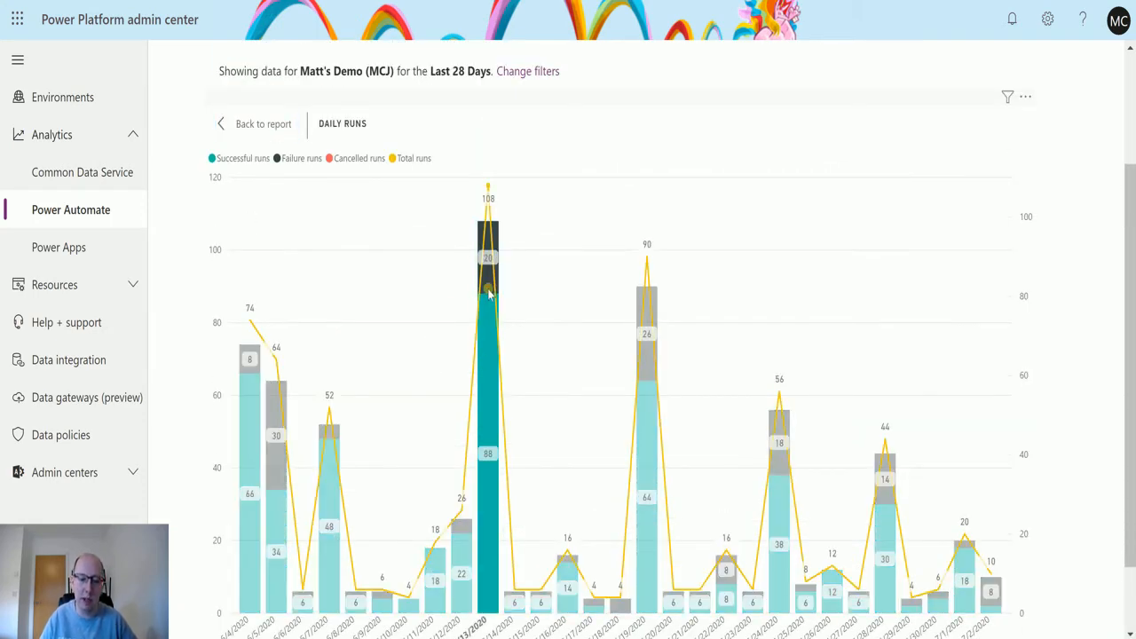
click(489, 324)
click(490, 284)
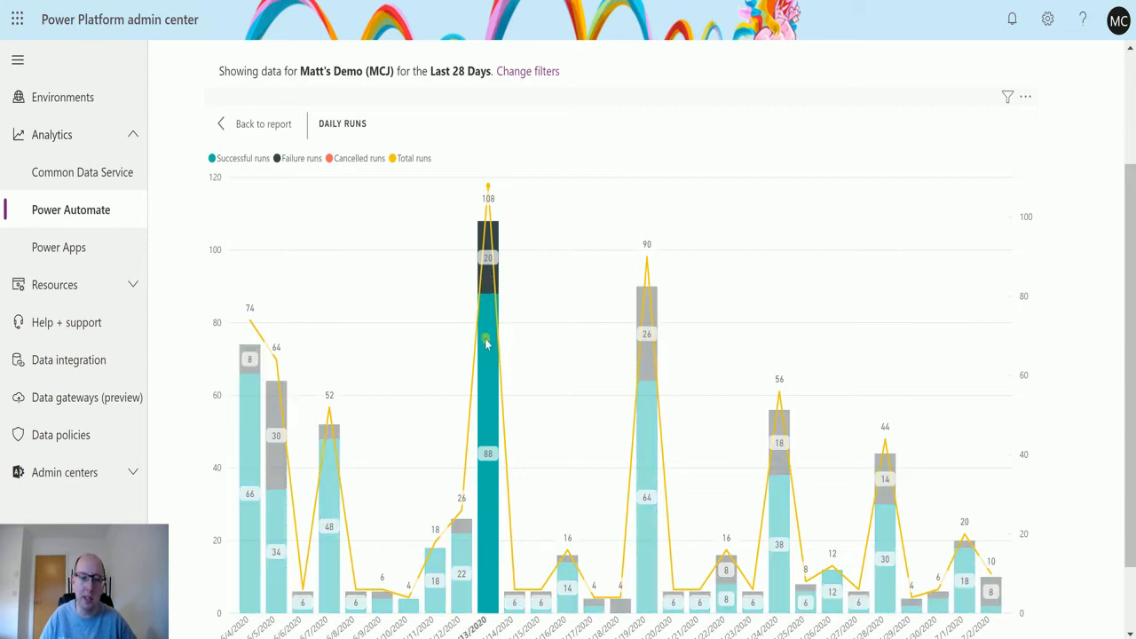
click(486, 341)
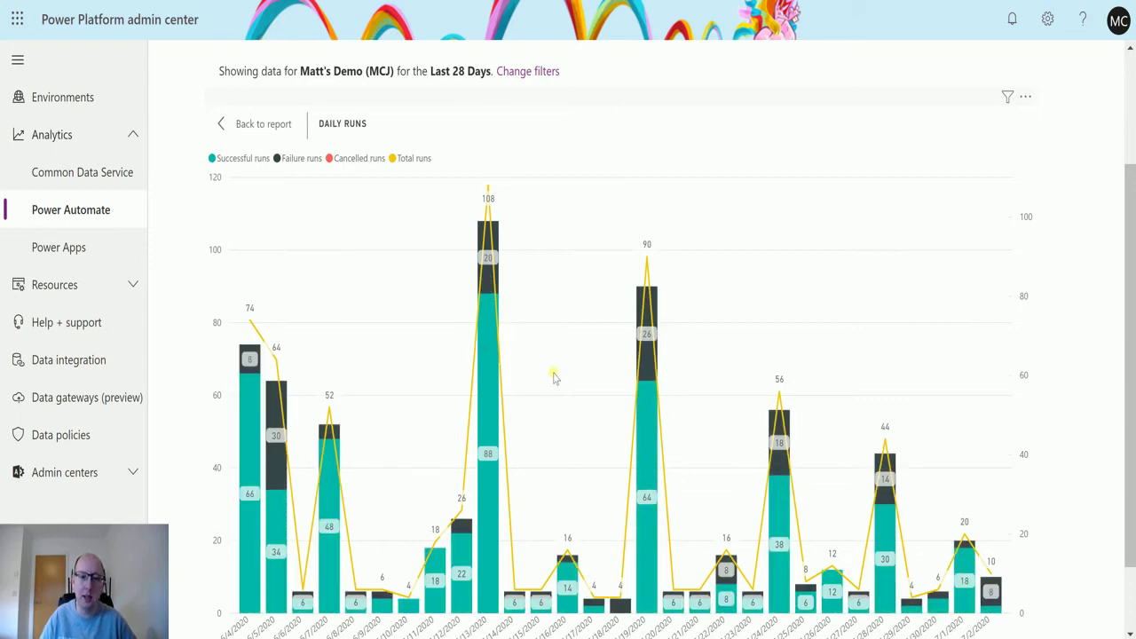
Sort Daily runs by successful runs, show it as a table and widen the Failure runs column
click(1025, 96)
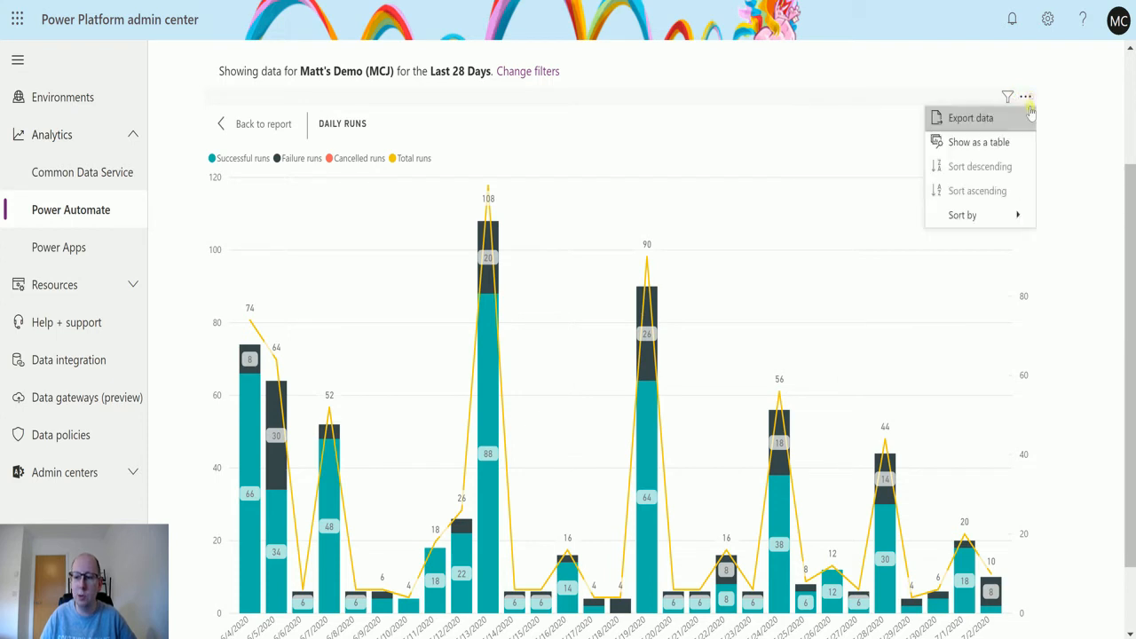
mouse_move(963, 215)
click(871, 247)
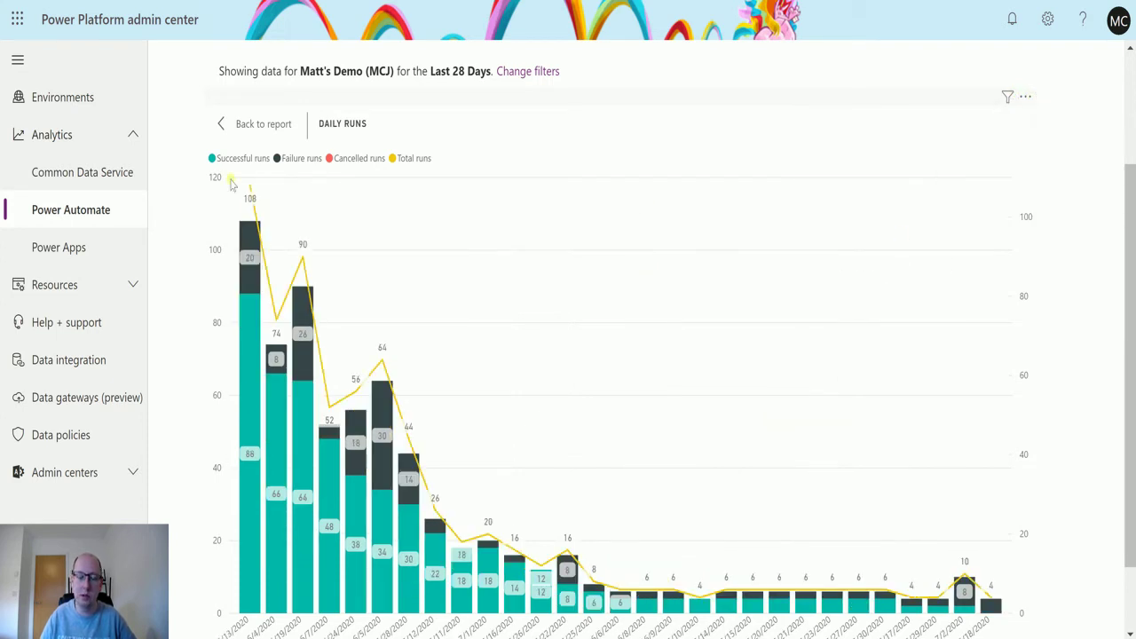
click(1026, 96)
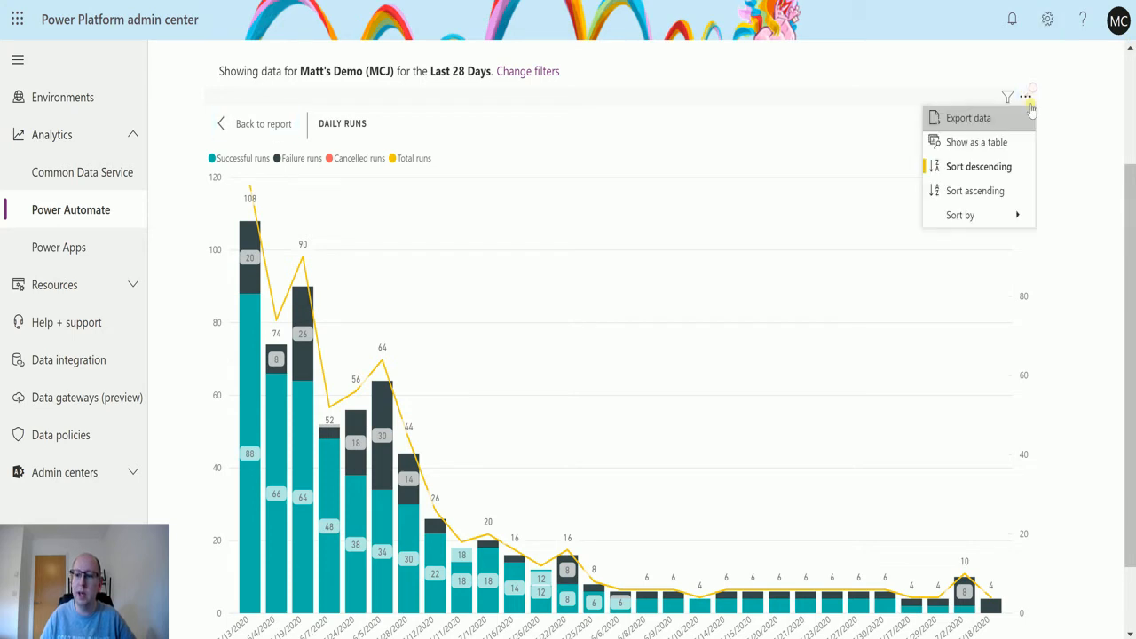
click(976, 142)
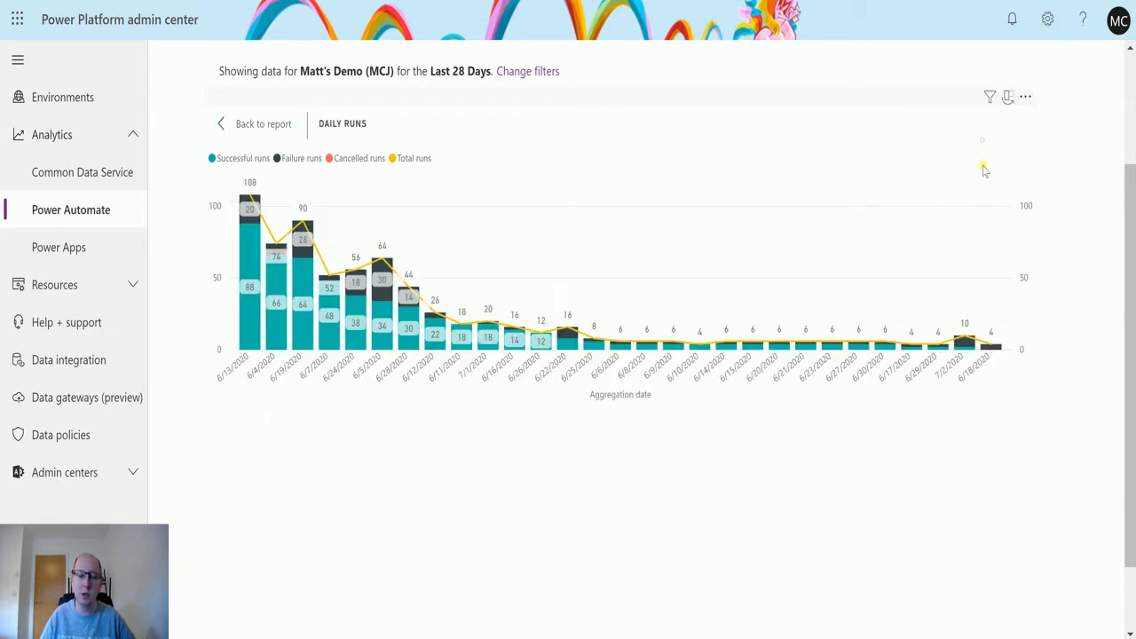
scroll(532, 355, down, 2)
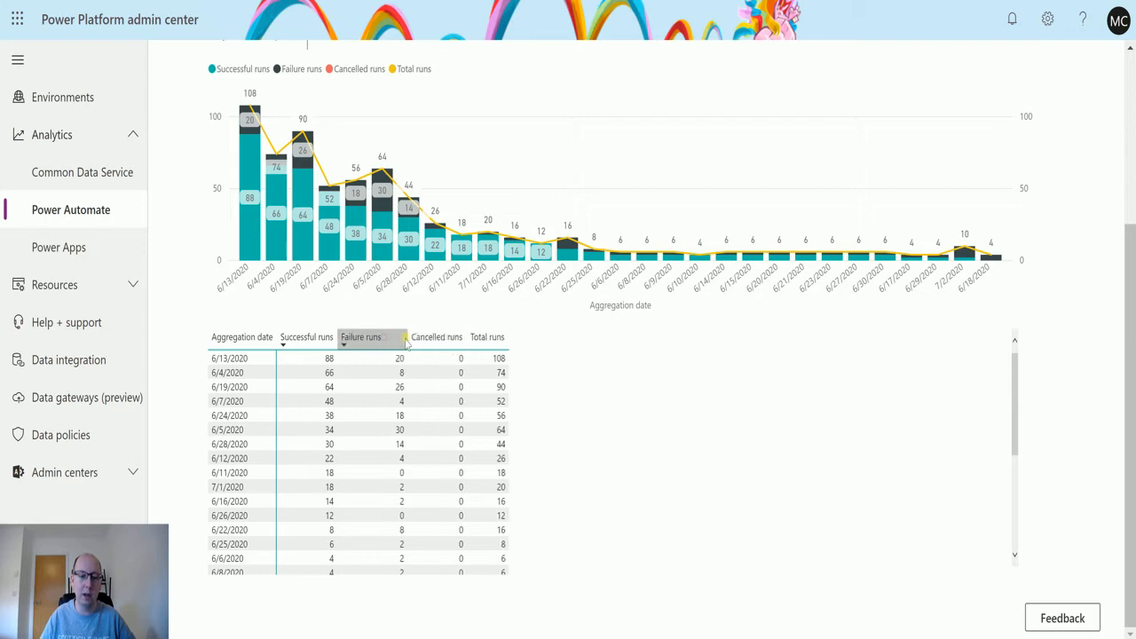
drag(382, 338, 417, 338)
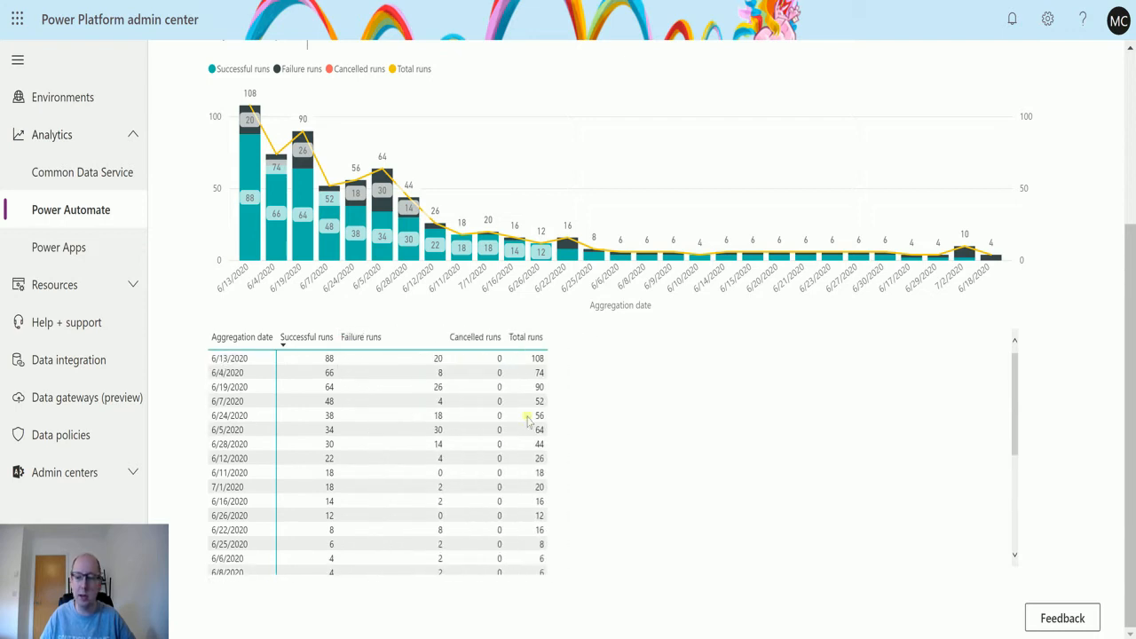
scroll(647, 425, down, 5)
scroll(647, 425, up, 5)
scroll(639, 470, up, 5)
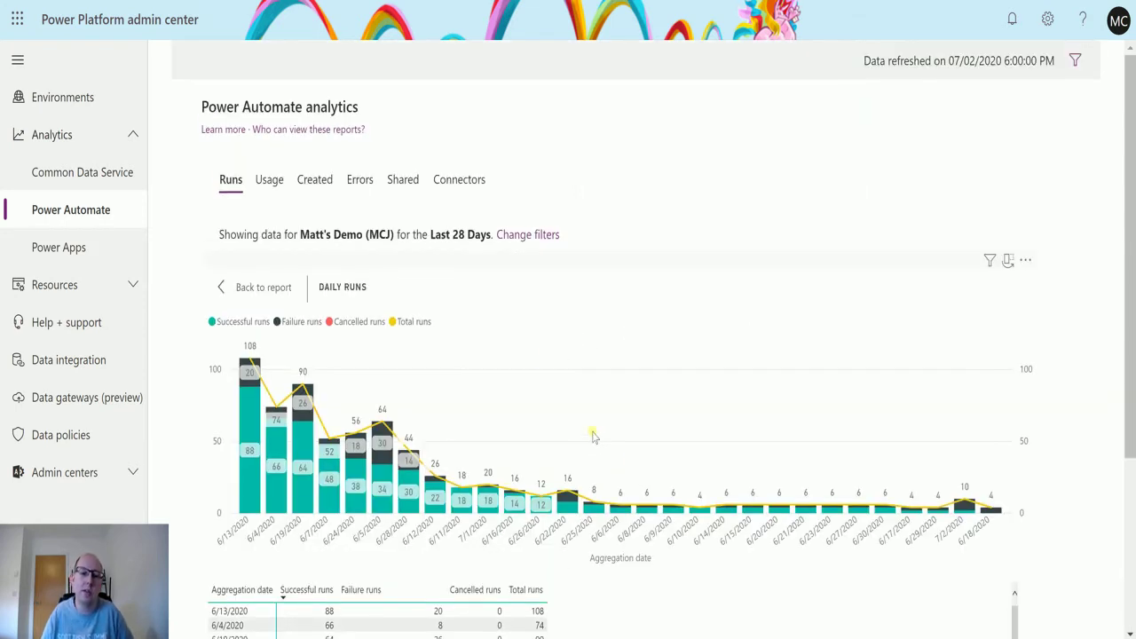
Return from the Daily runs table to the full Runs report
click(262, 287)
scroll(564, 373, down, 5)
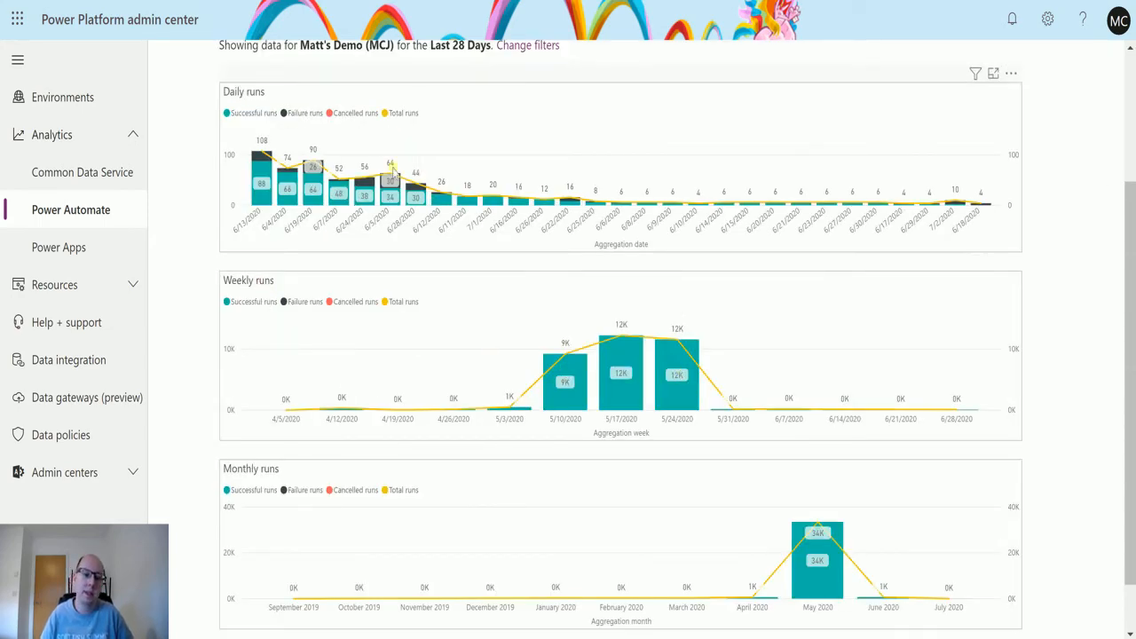
scroll(709, 293, up, 2)
scroll(401, 237, down, 2)
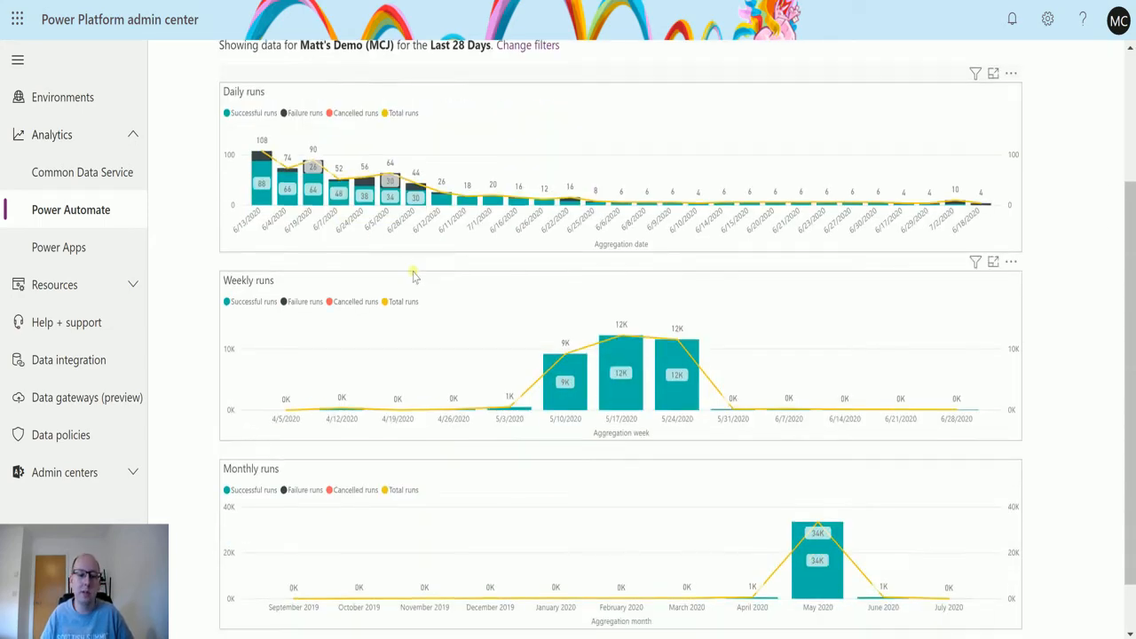
scroll(621, 355, down, 2)
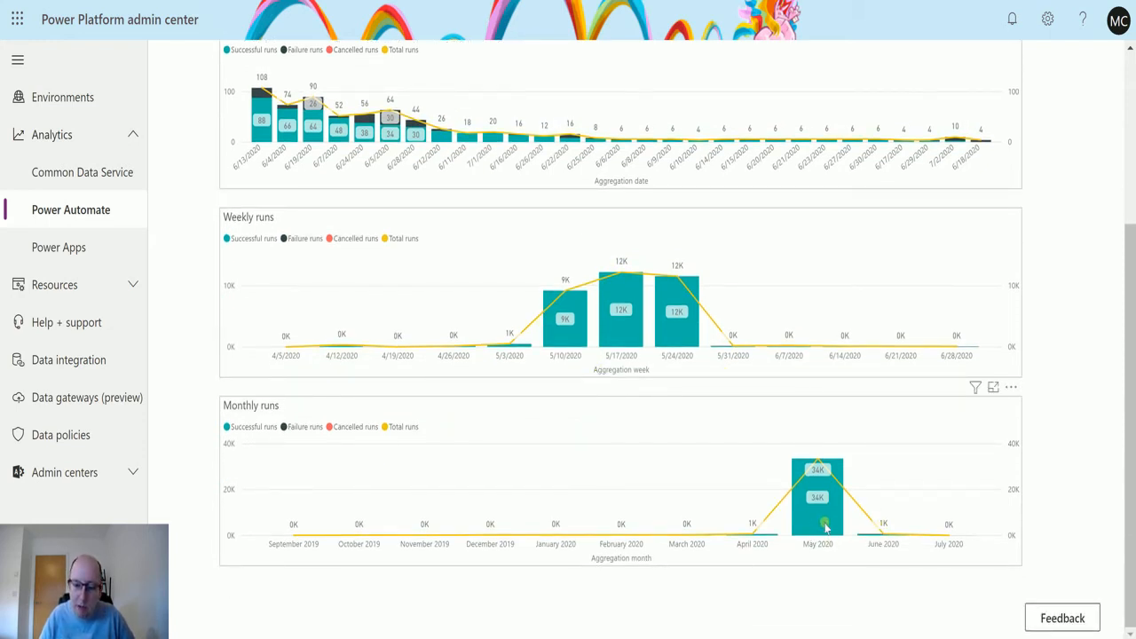
mouse_move(816, 568)
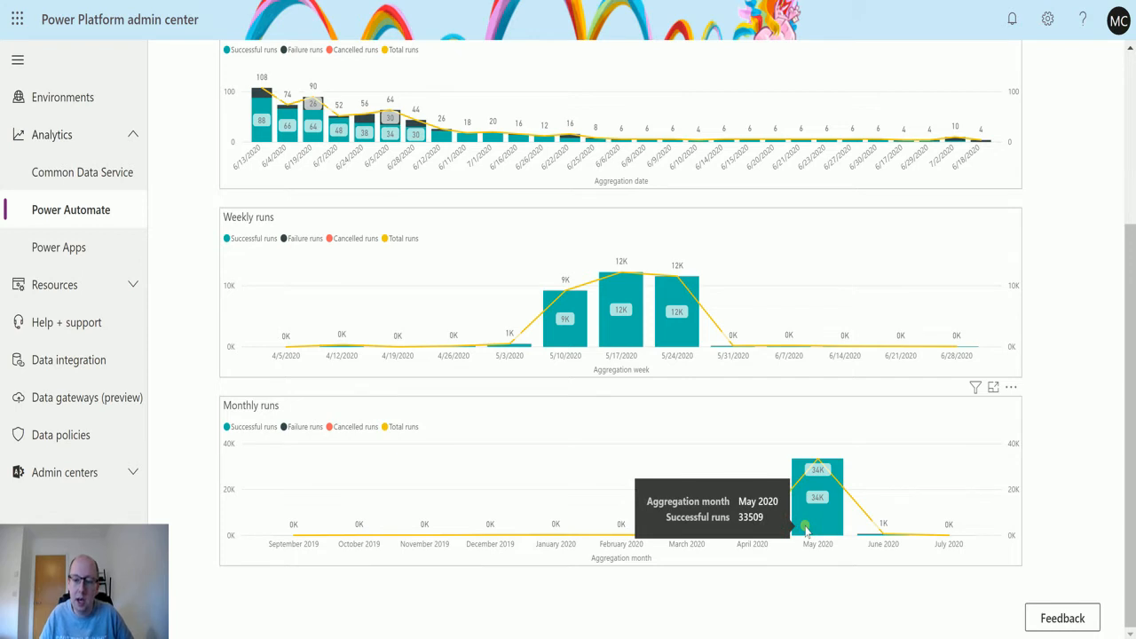
scroll(806, 529, up, 5)
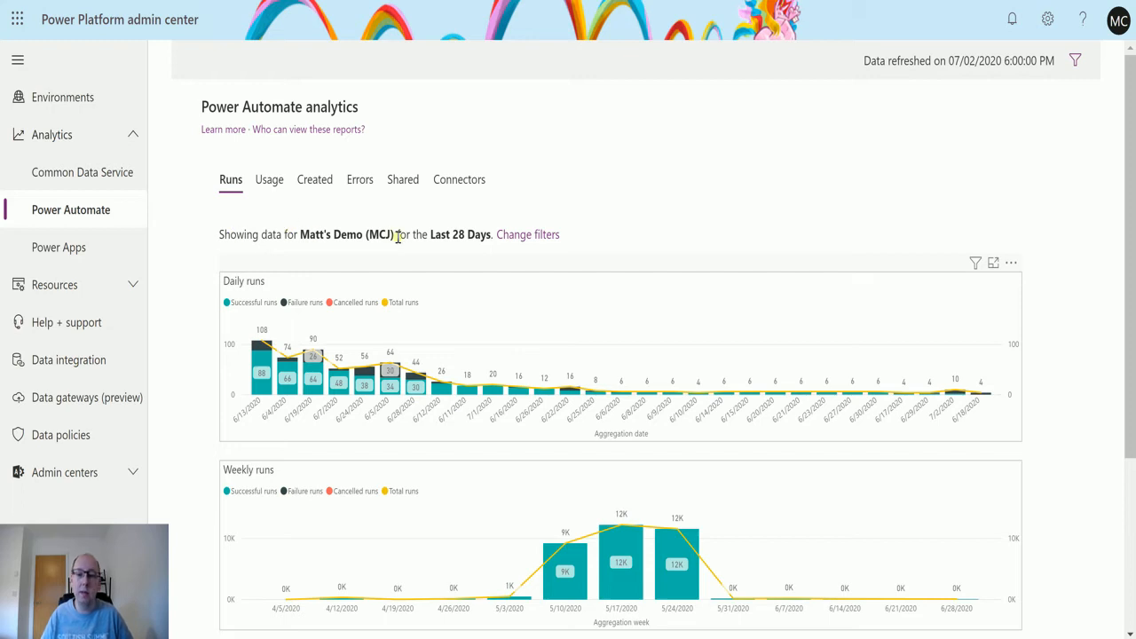
Review the available environments in the report's filter settings without changing them
click(524, 236)
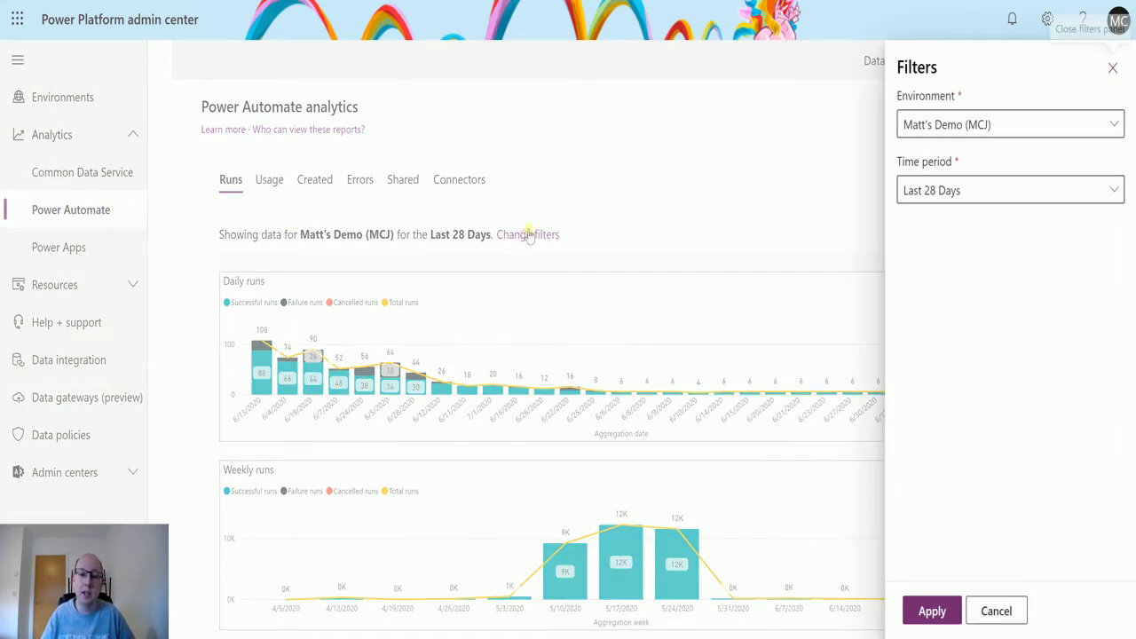
click(1113, 124)
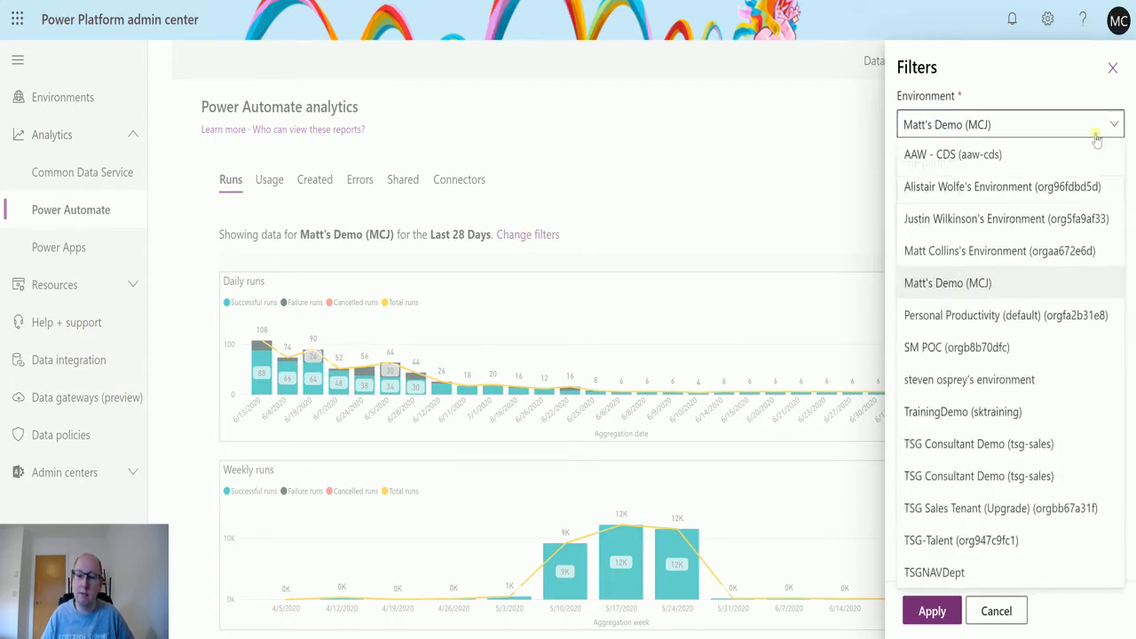
click(714, 184)
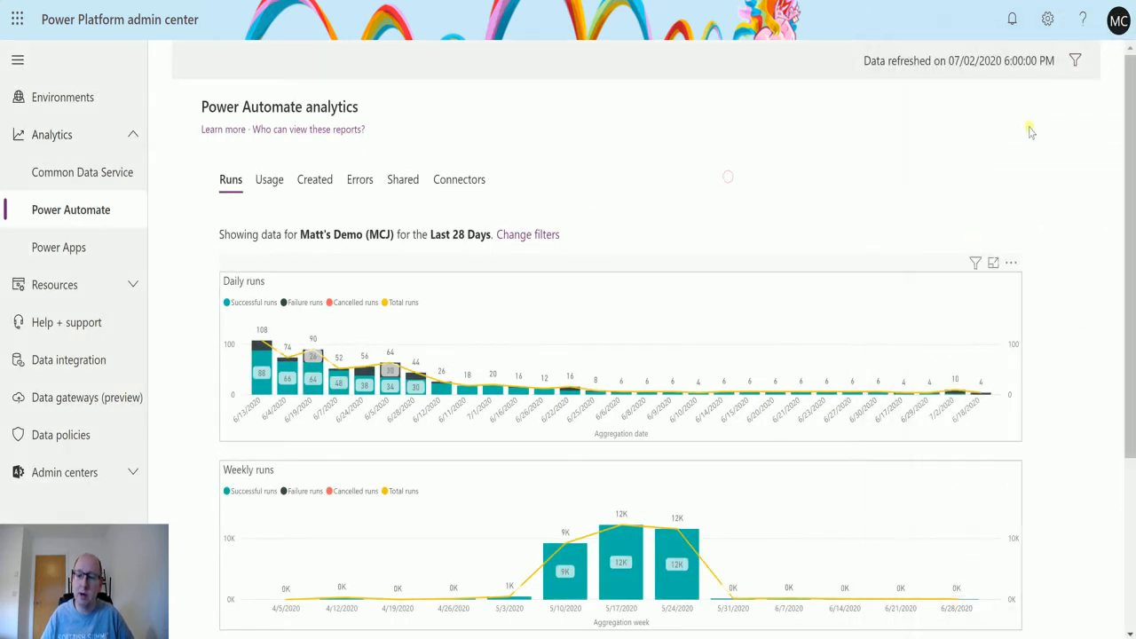
Review the available time periods in the filters panel and cancel without changes
click(527, 234)
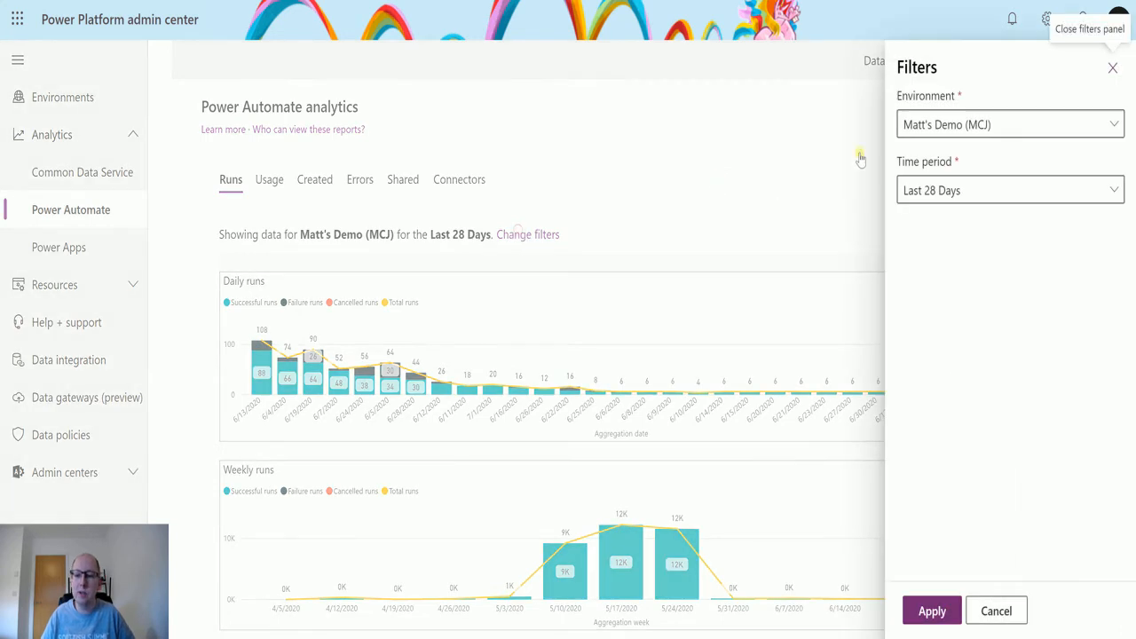
click(907, 189)
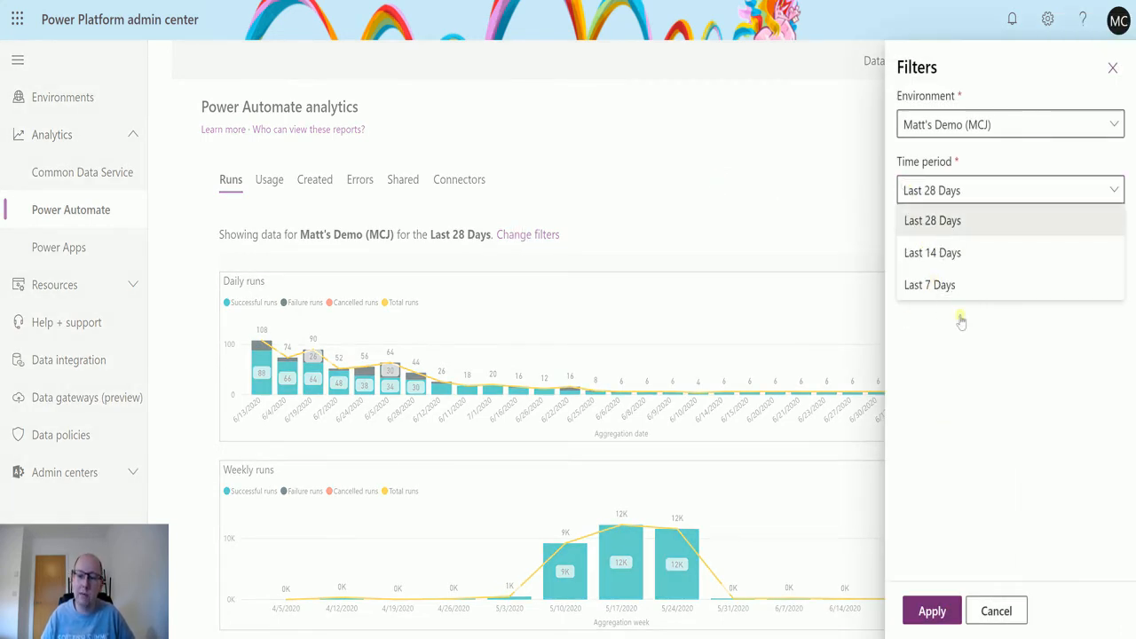
click(996, 611)
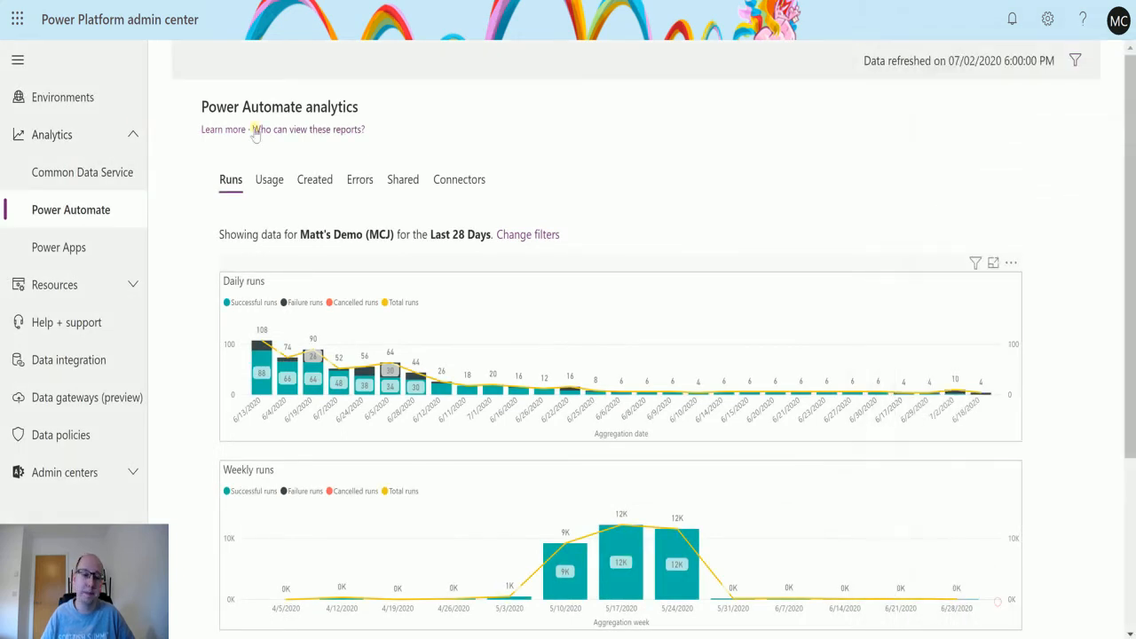
Review the Usage report with the Flows in use table expanded to full page
click(269, 179)
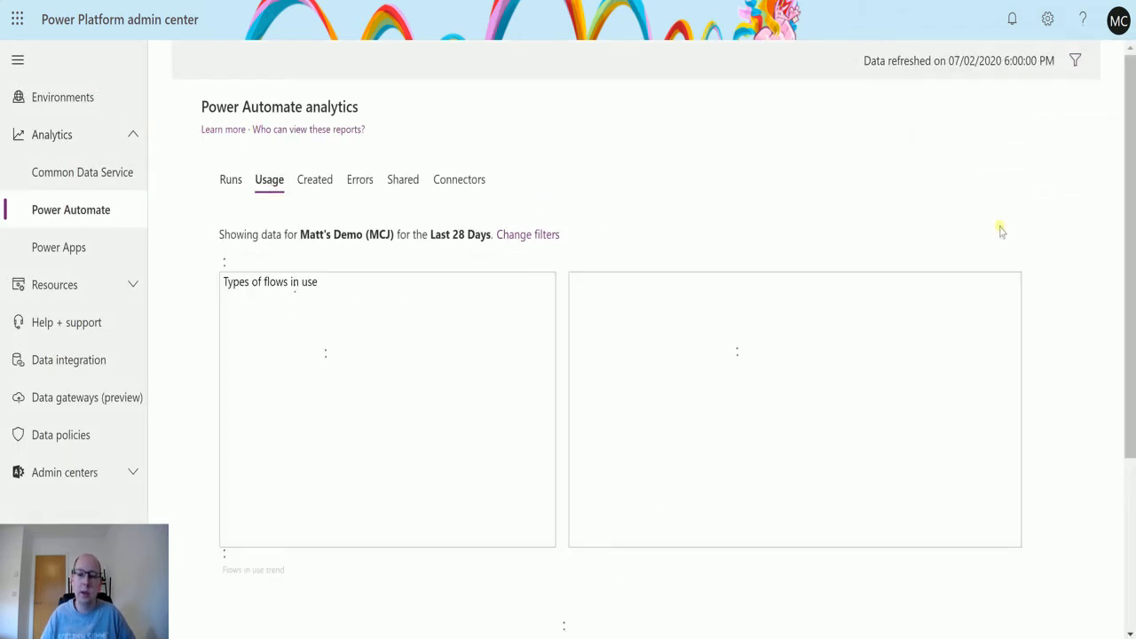
scroll(733, 133, down, 1)
scroll(532, 204, down, 2)
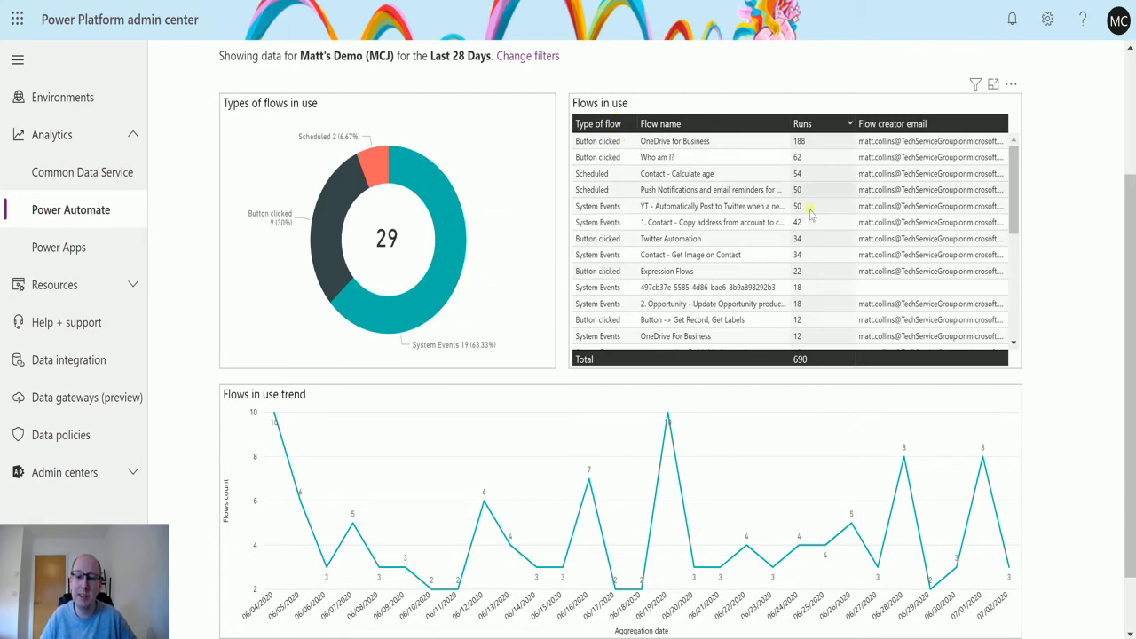
click(996, 84)
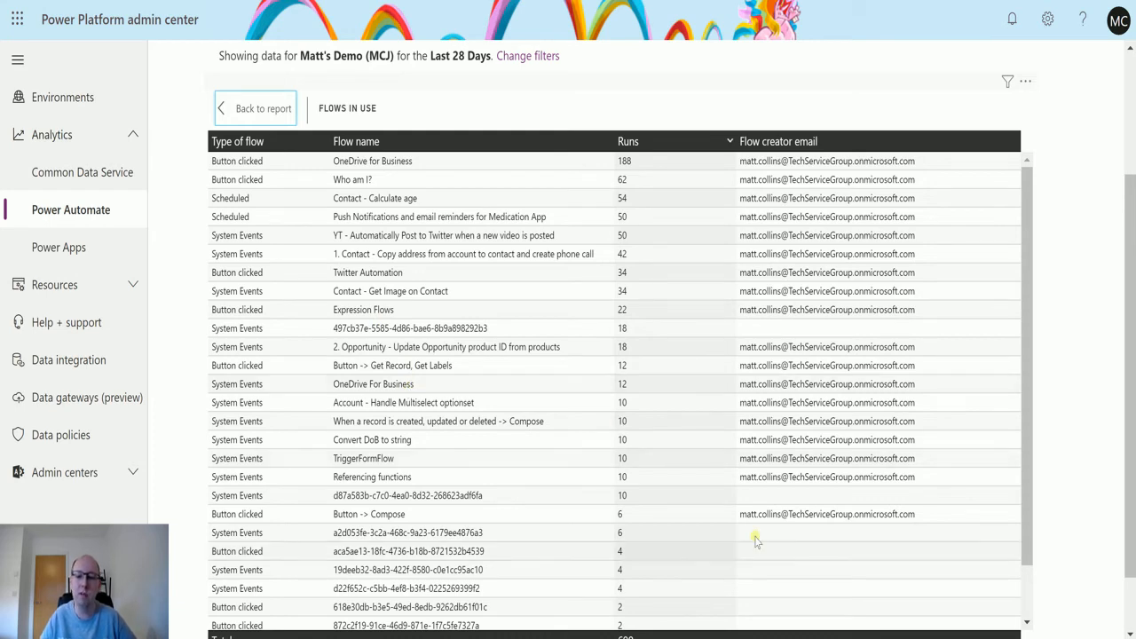
click(264, 108)
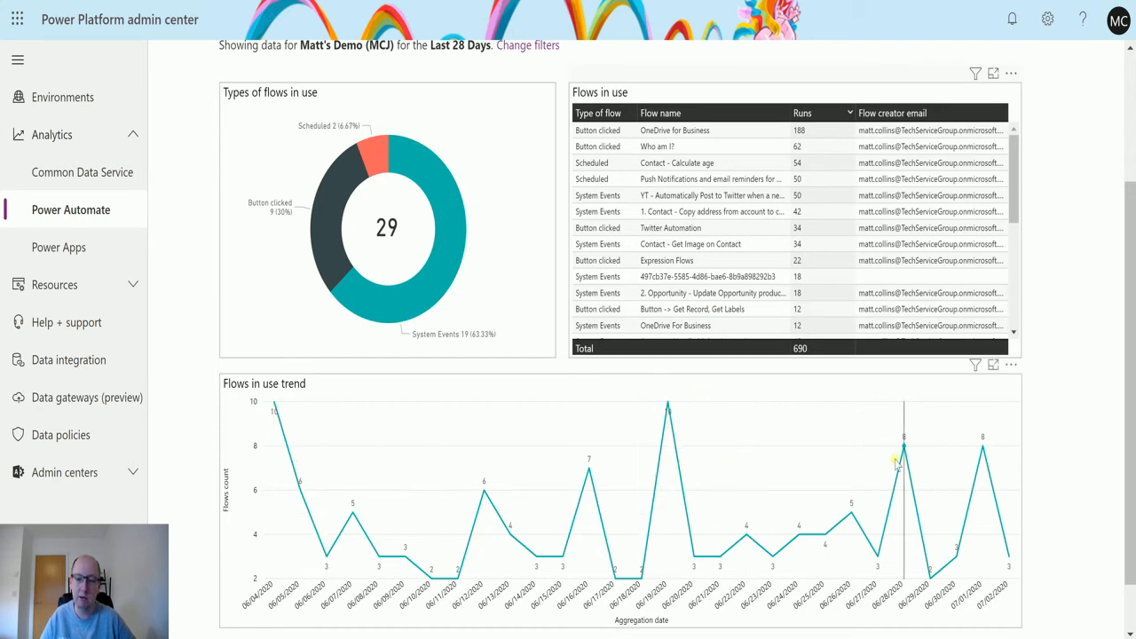
scroll(568, 436, up, 2)
scroll(566, 437, up, 1)
Review the Created report with the Flows created table expanded to full page
click(314, 161)
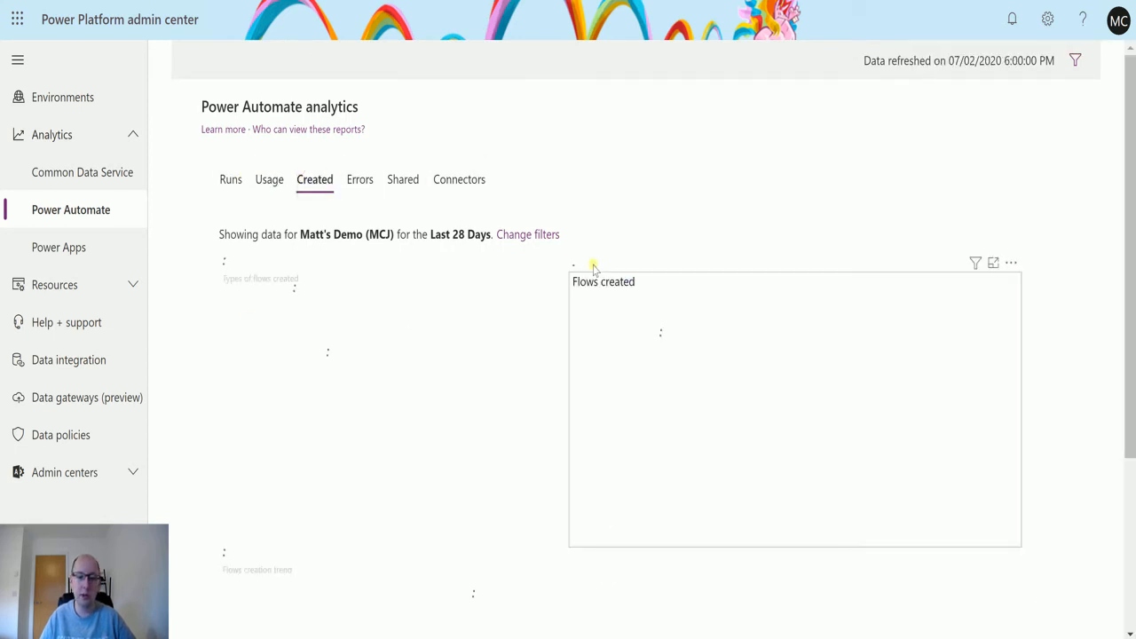
scroll(451, 337, down, 1)
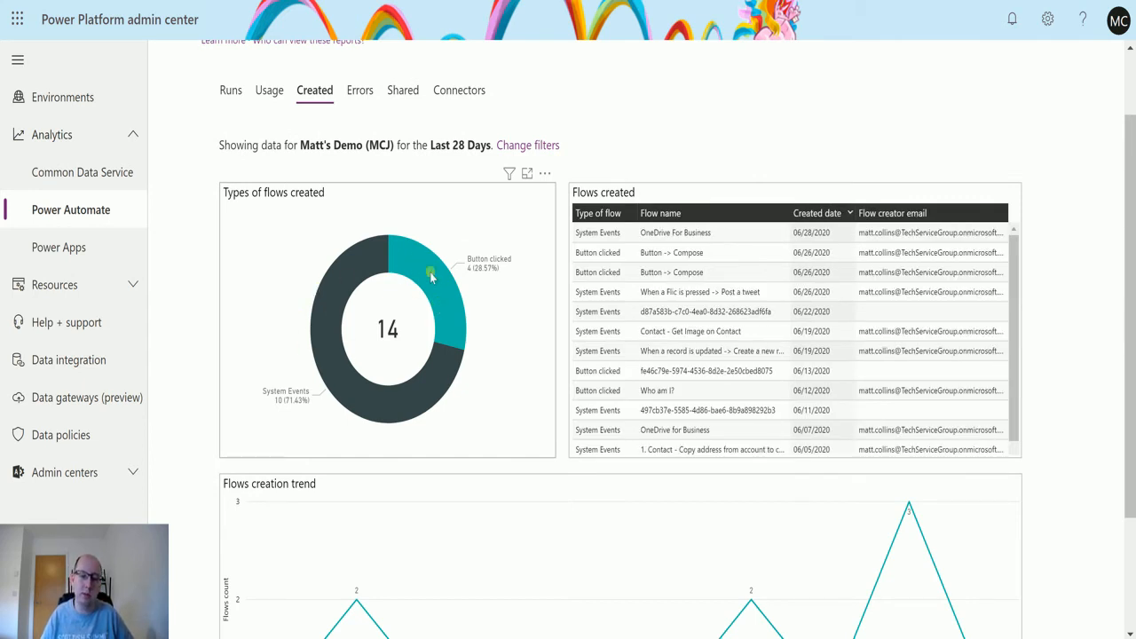
scroll(454, 282, down, 2)
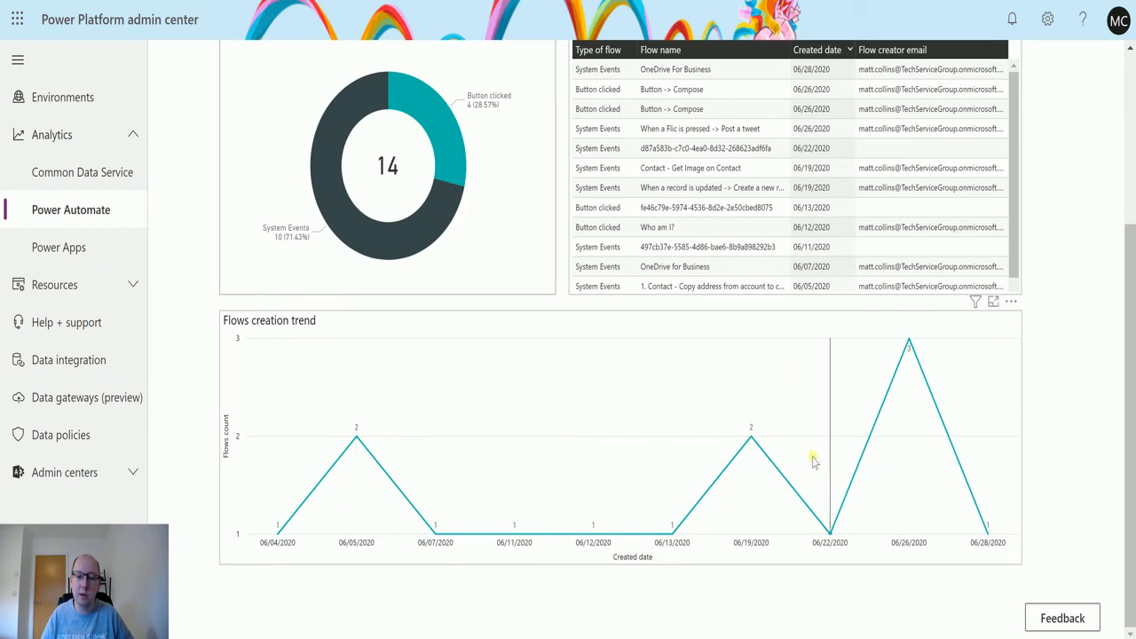
scroll(890, 419, up, 2)
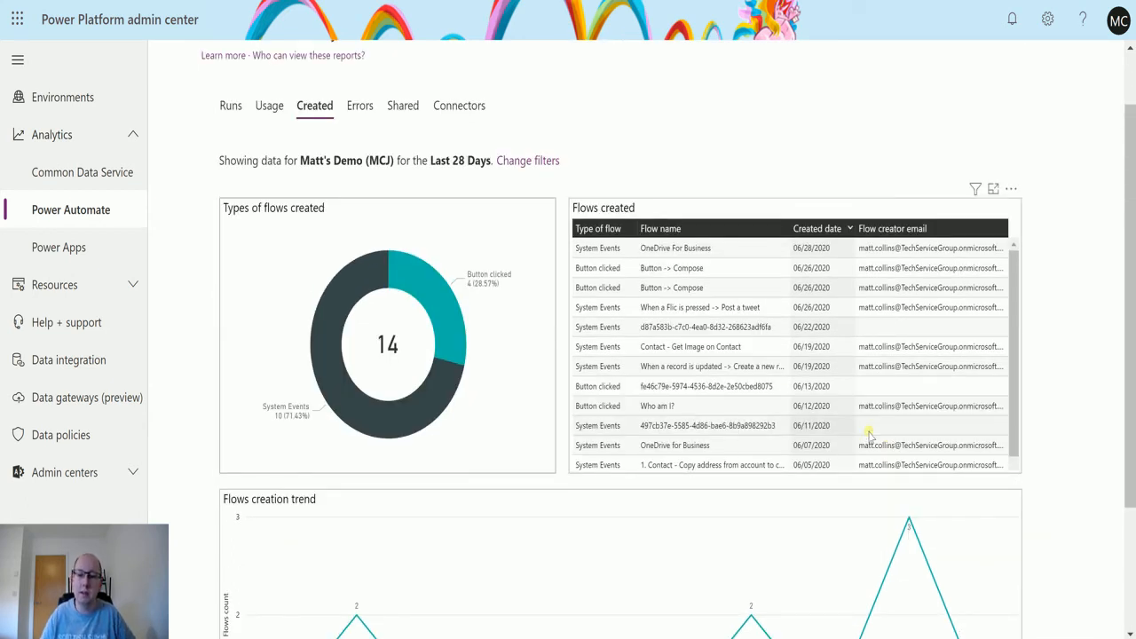
click(993, 189)
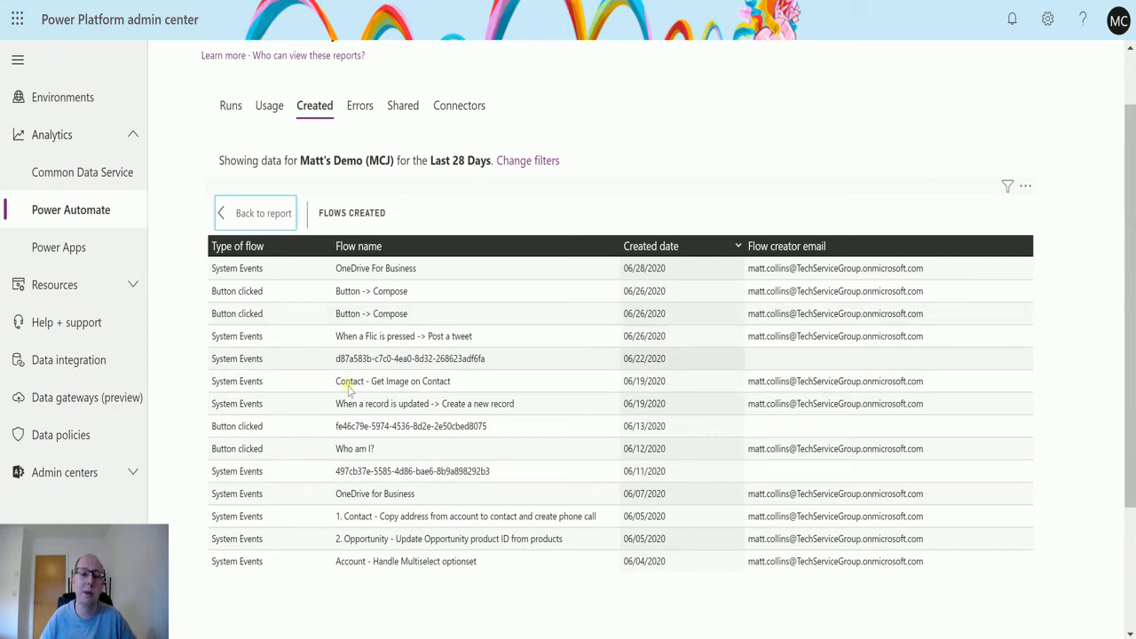
click(264, 212)
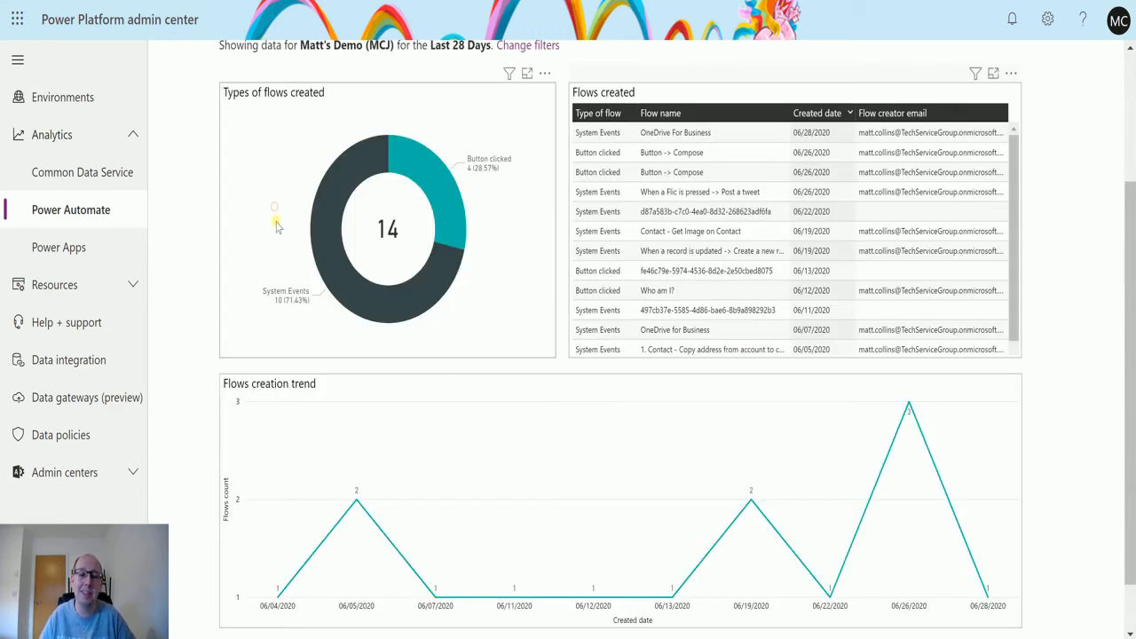
scroll(289, 227, up, 1)
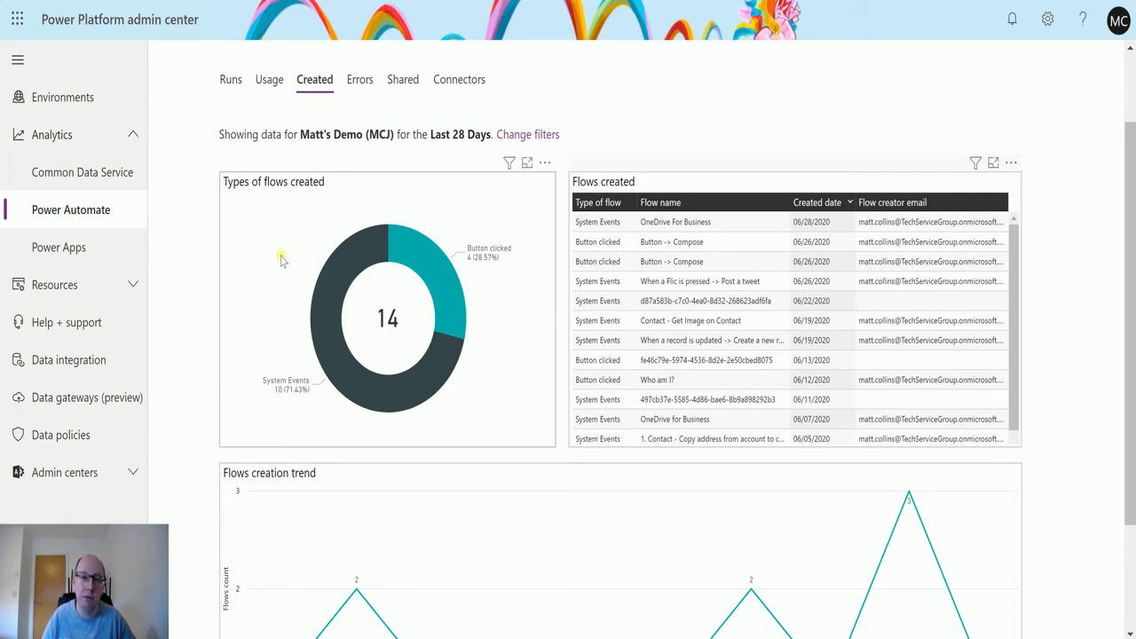
View the Errors report with its 163 errors by type and across flows
click(359, 79)
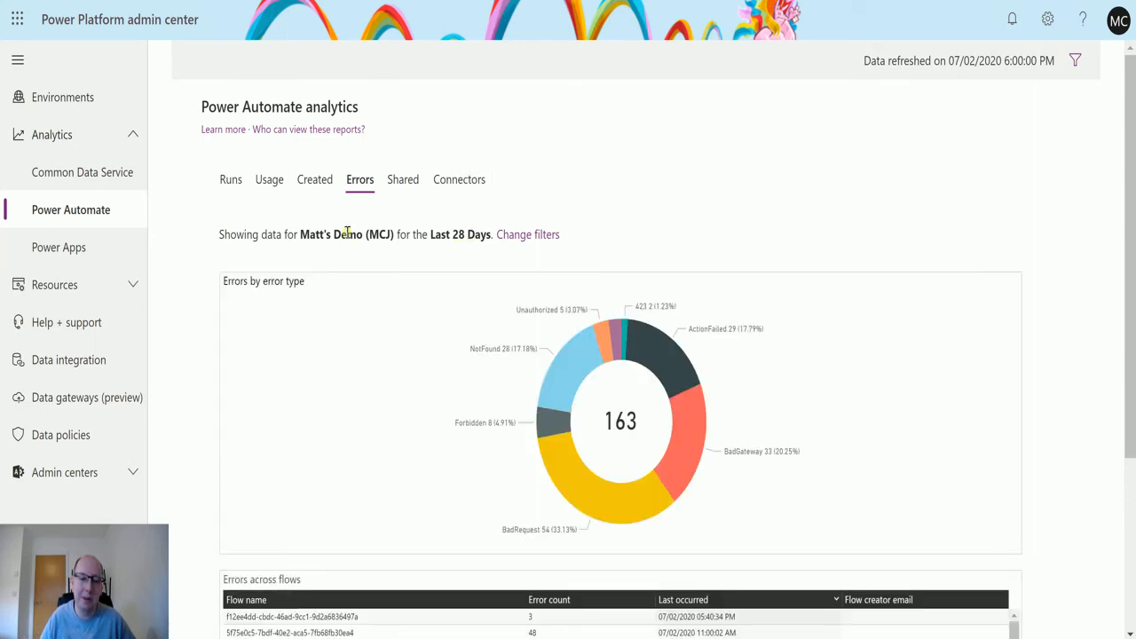
scroll(413, 228, down, 1)
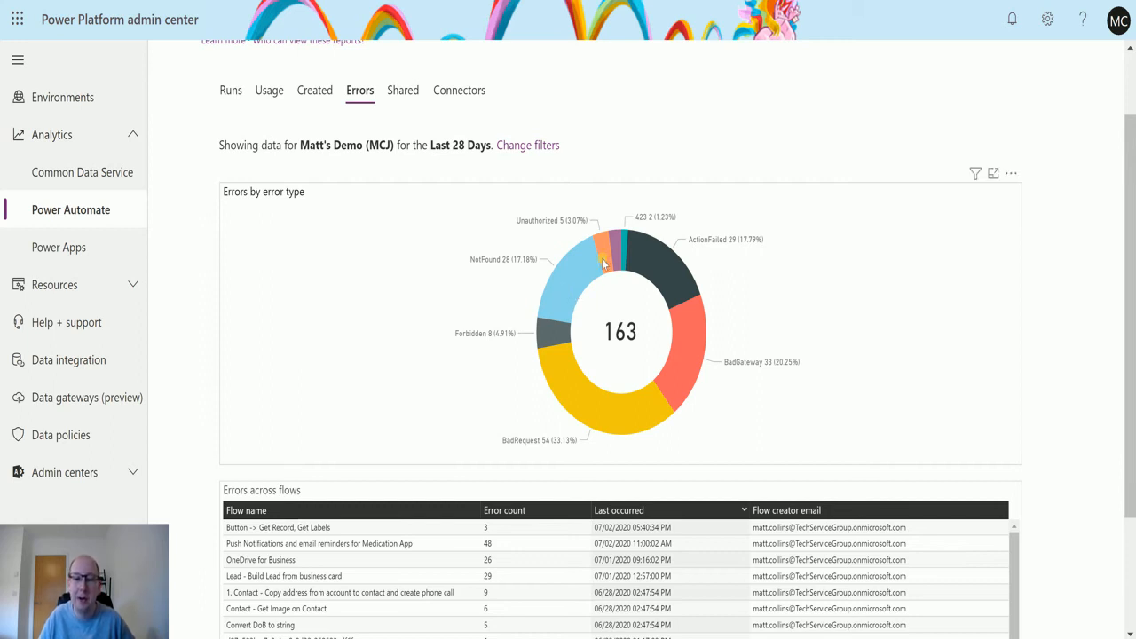
mouse_move(626, 256)
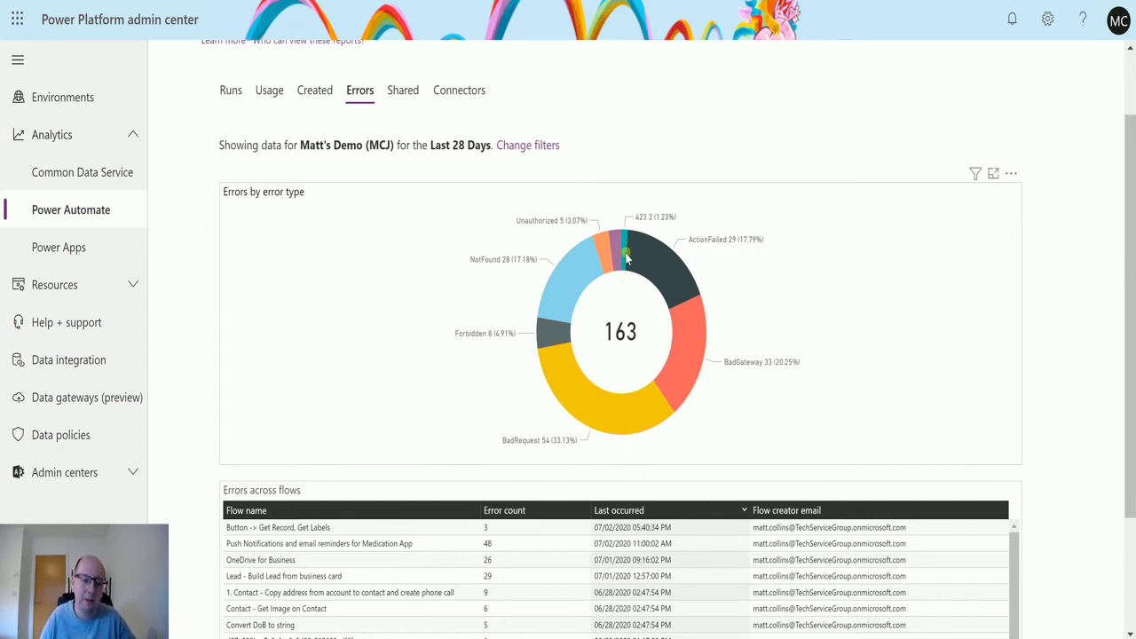
scroll(628, 251, down, 3)
scroll(628, 250, down, 3)
scroll(346, 431, down, 2)
scroll(347, 431, up, 2)
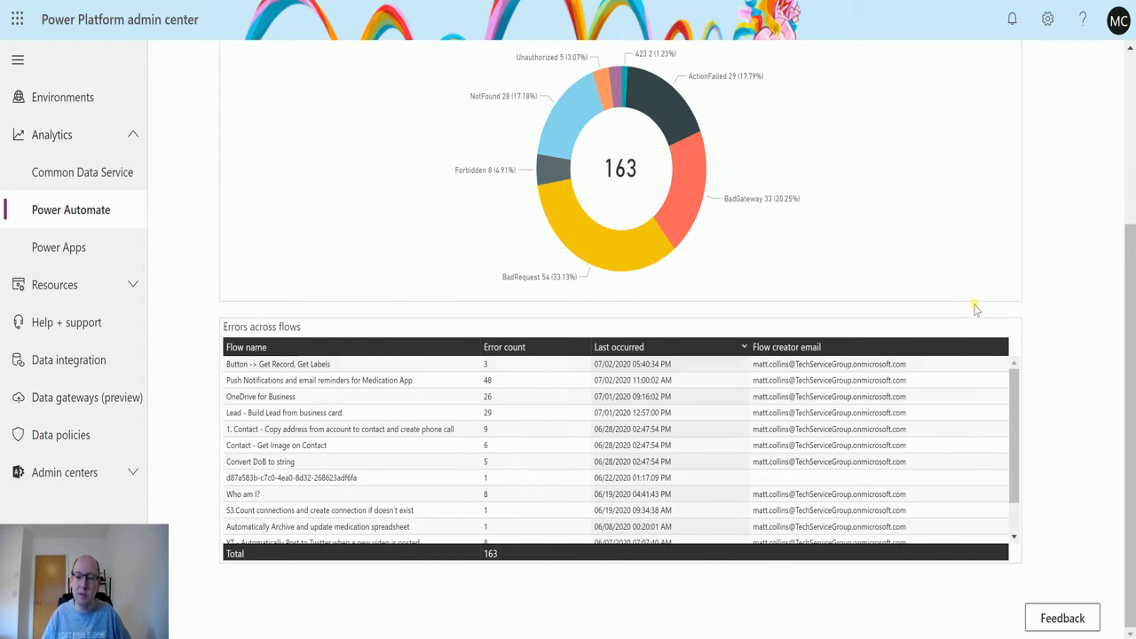
View Errors across flows in focus mode sorted by error count, highest first
click(993, 308)
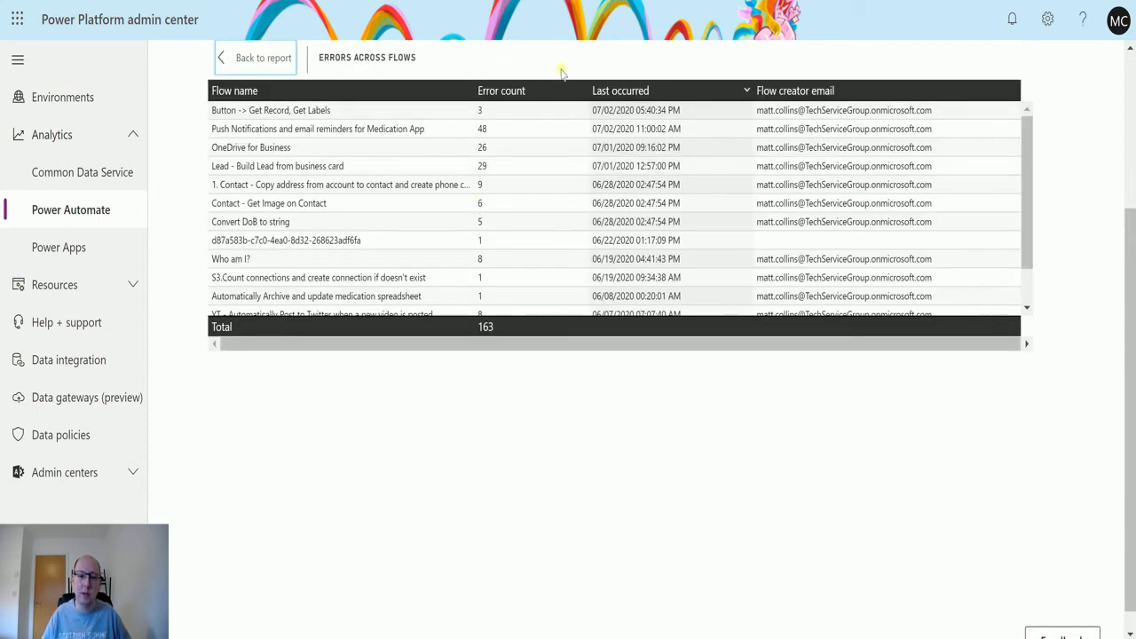
click(541, 88)
click(567, 96)
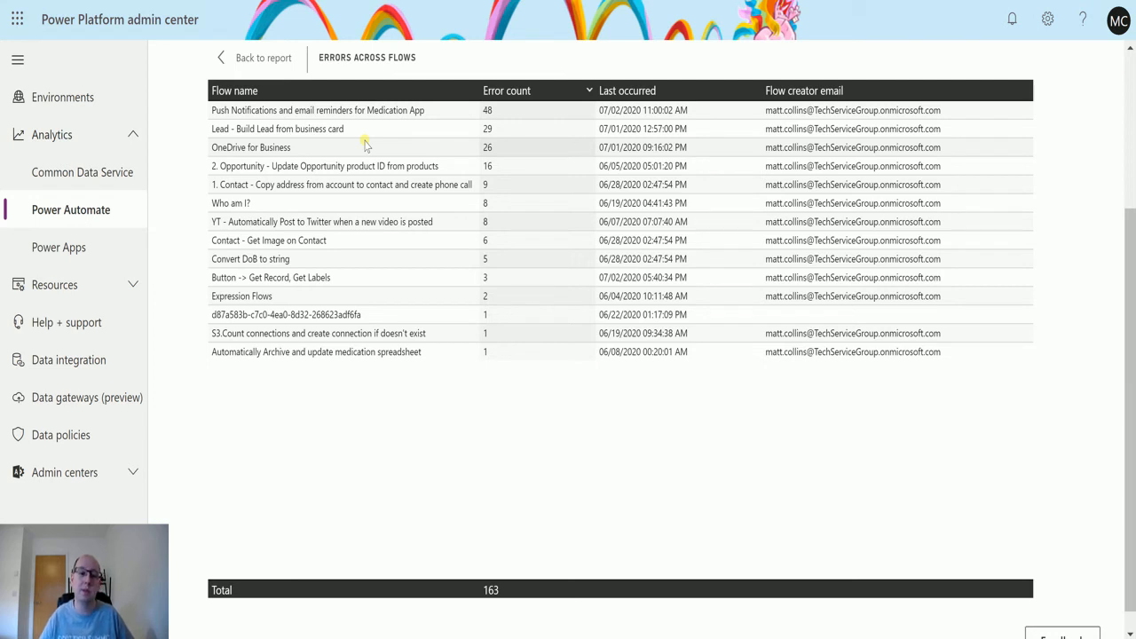
Return to the Errors report and switch to the Shared report, which shows no data
click(263, 57)
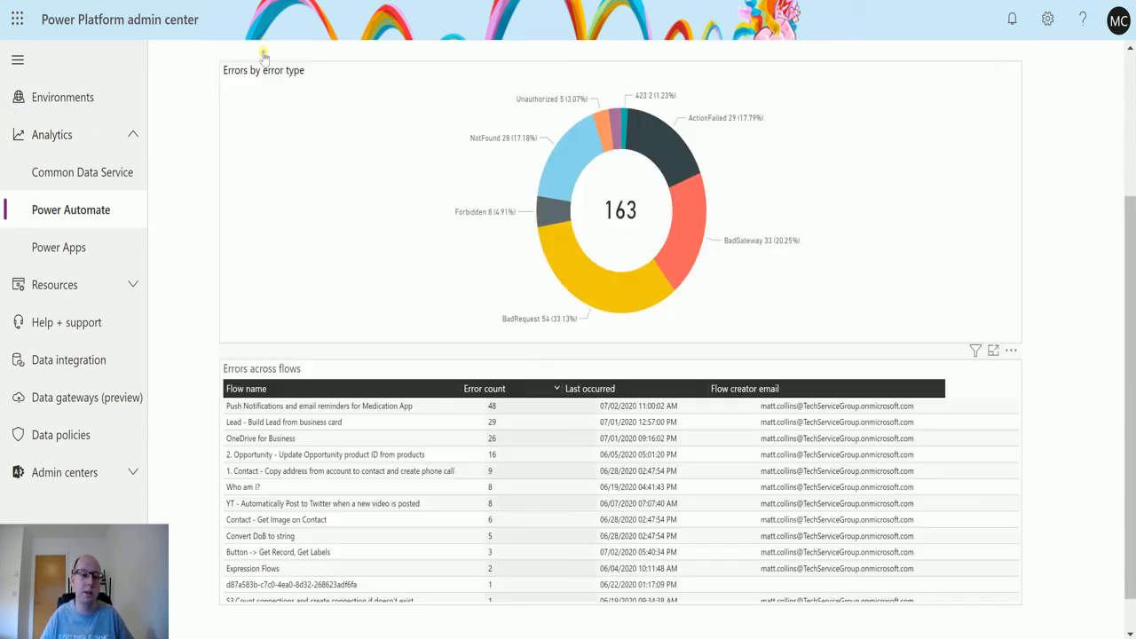
scroll(366, 115, up, 5)
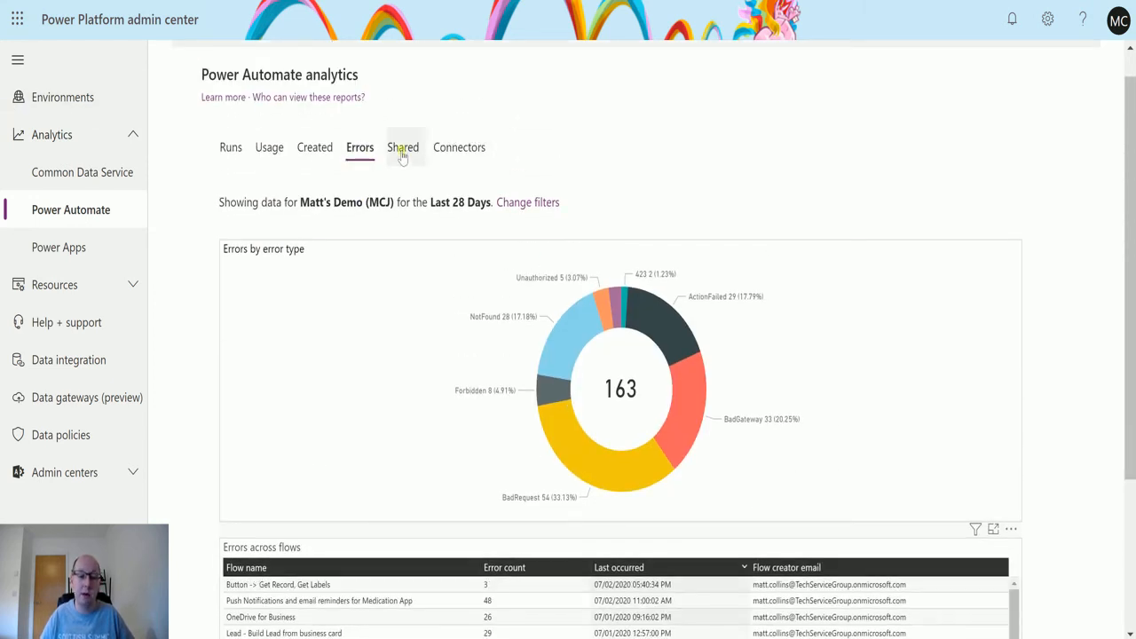
click(402, 147)
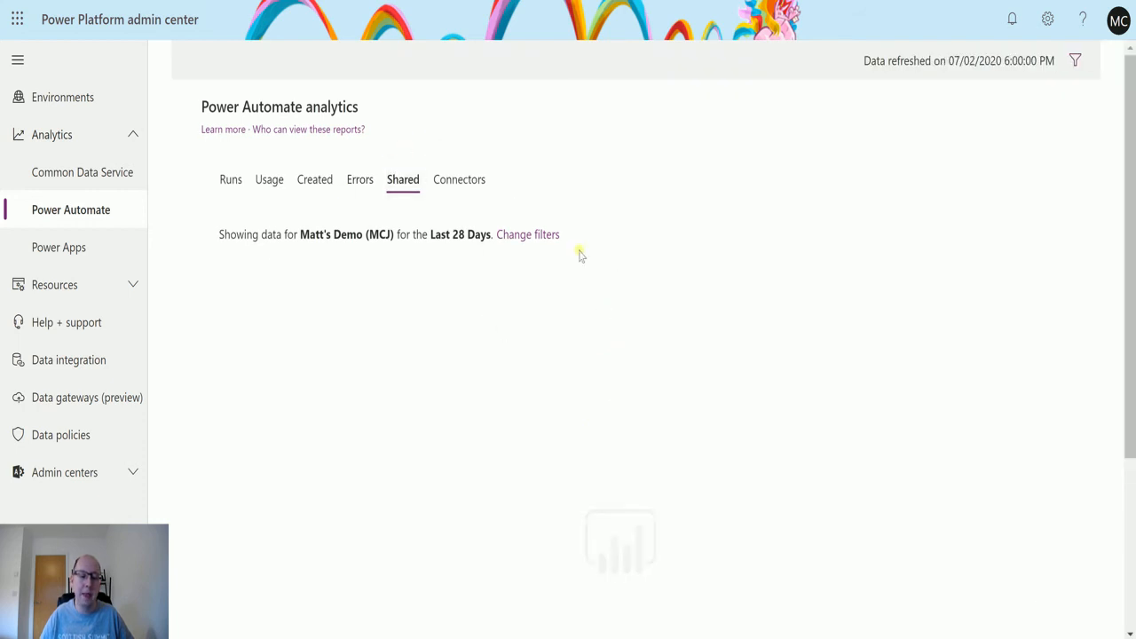
scroll(675, 204, down, 2)
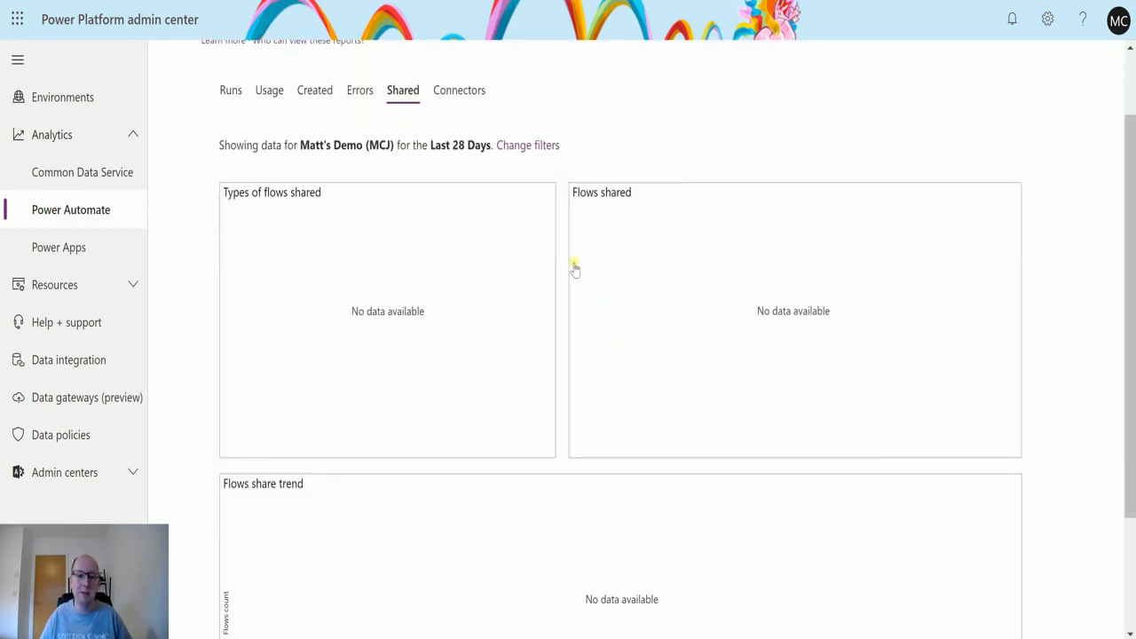
scroll(559, 280, down, 1)
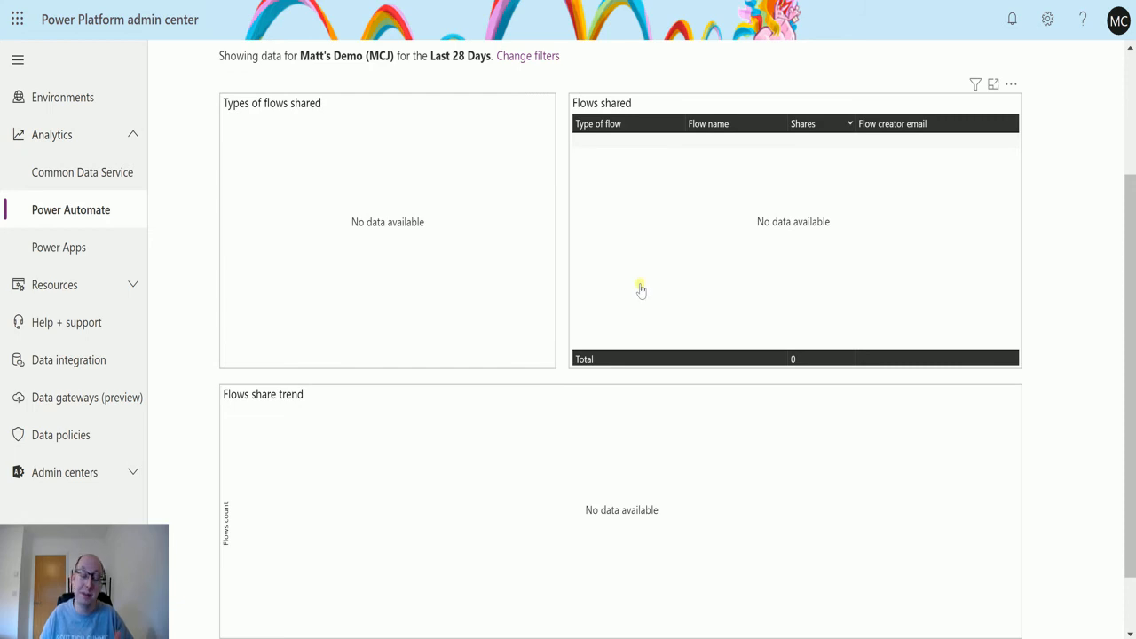
scroll(643, 291, up, 3)
View the Connectors report: 234 flow runs, 37K connector calls and usage tables by connector
click(458, 179)
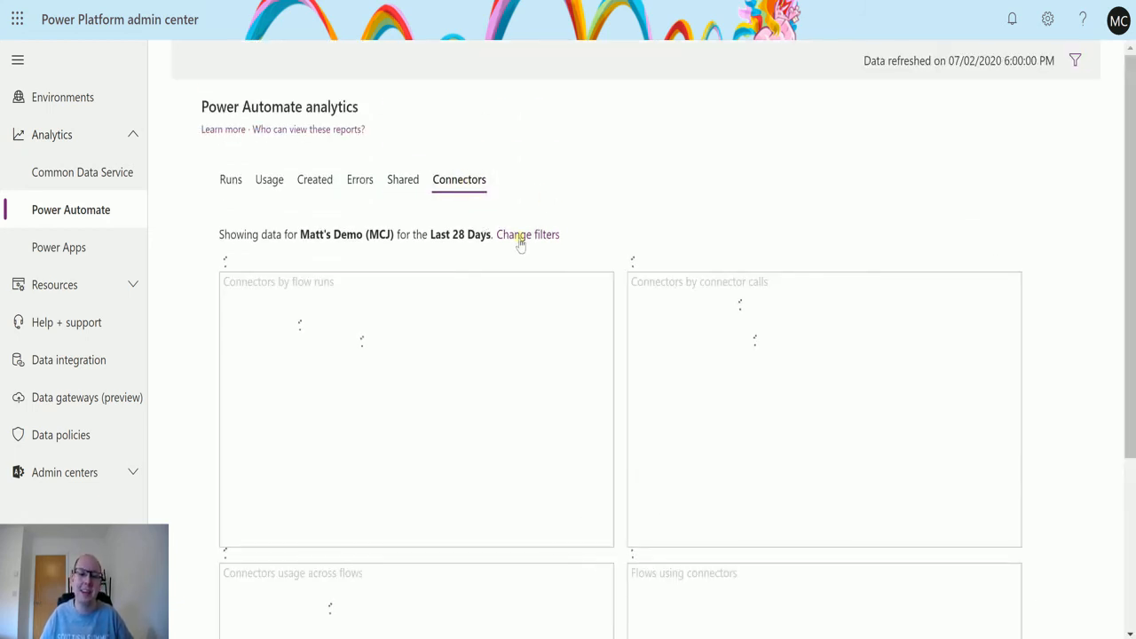
scroll(684, 217, down, 1)
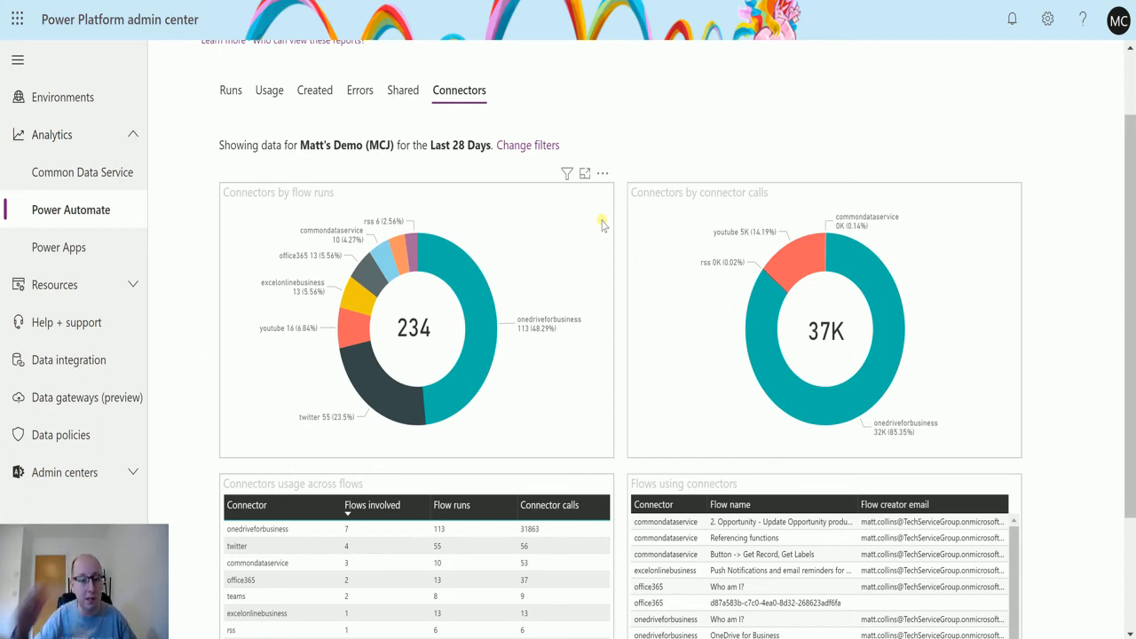
mouse_move(417, 319)
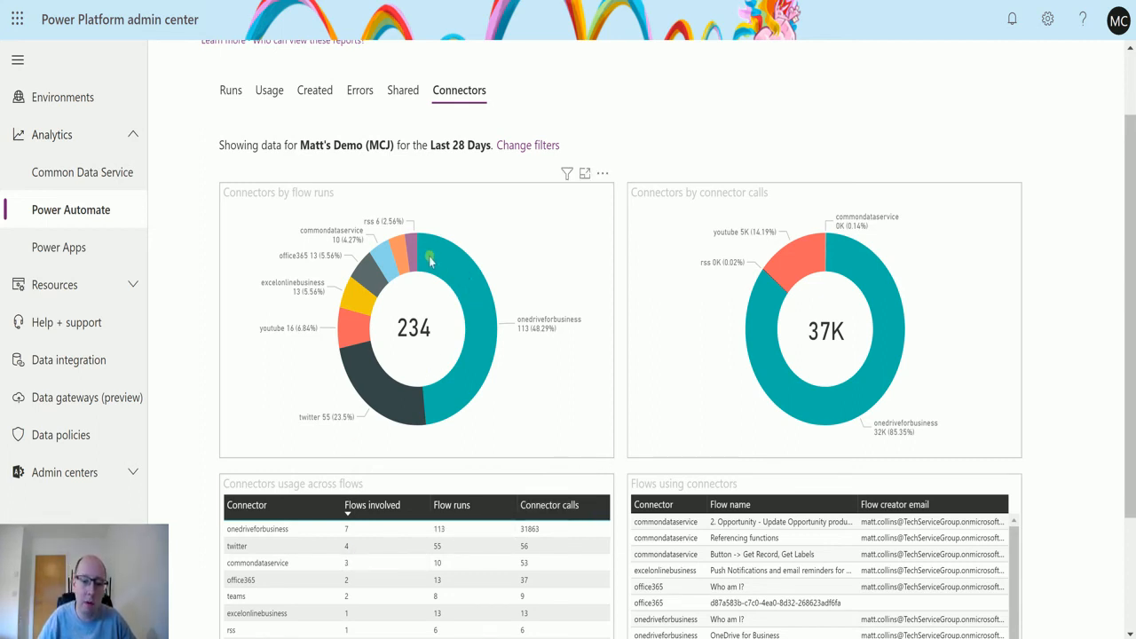
scroll(452, 266, down, 3)
scroll(466, 301, up, 3)
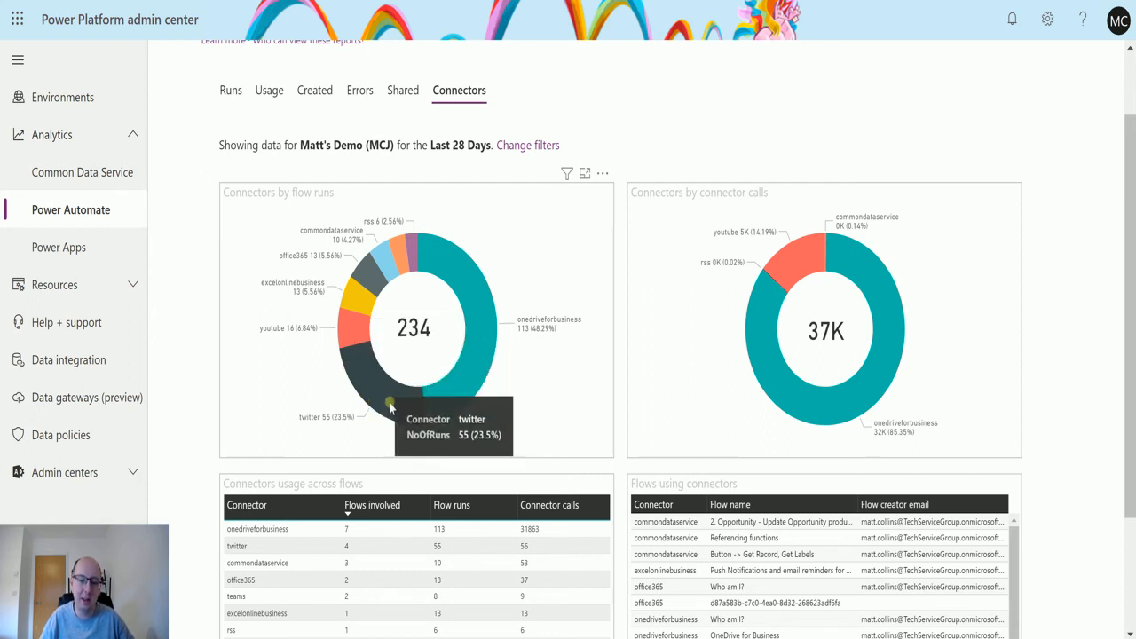
mouse_move(825, 320)
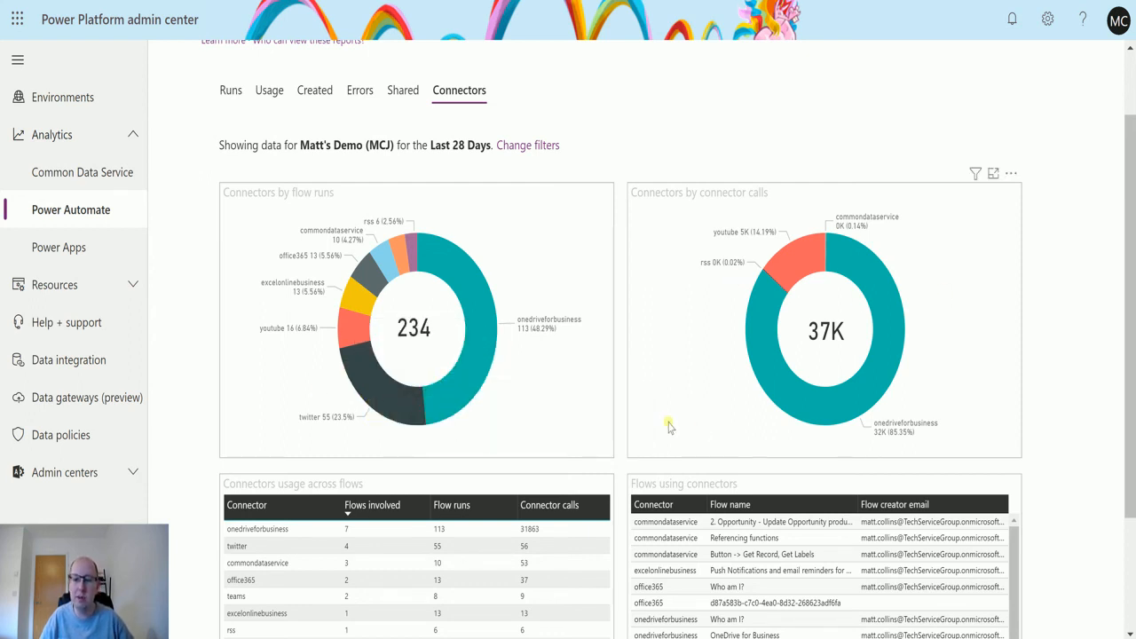
scroll(503, 359, down, 1)
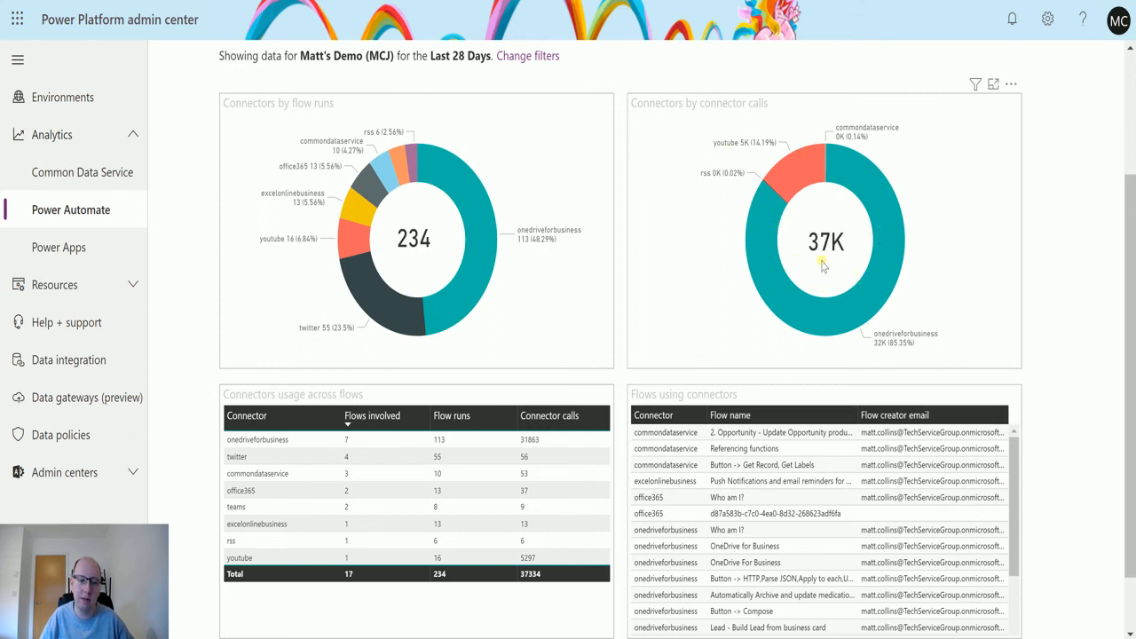
scroll(549, 212, down, 1)
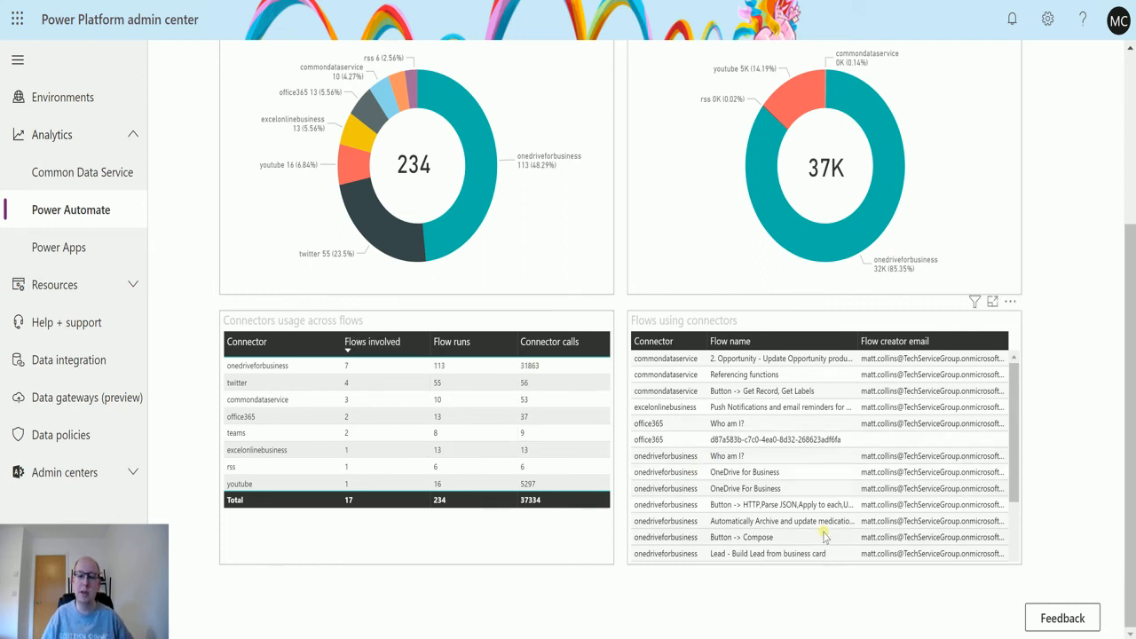
mouse_move(821, 515)
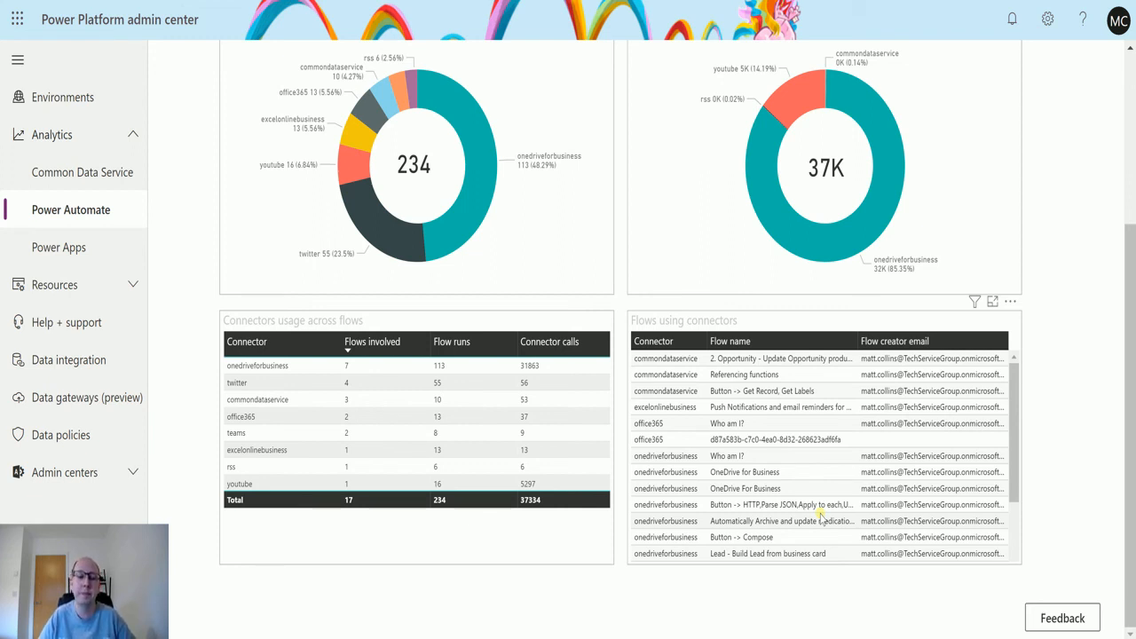
scroll(820, 514, up, 5)
scroll(781, 497, up, 2)
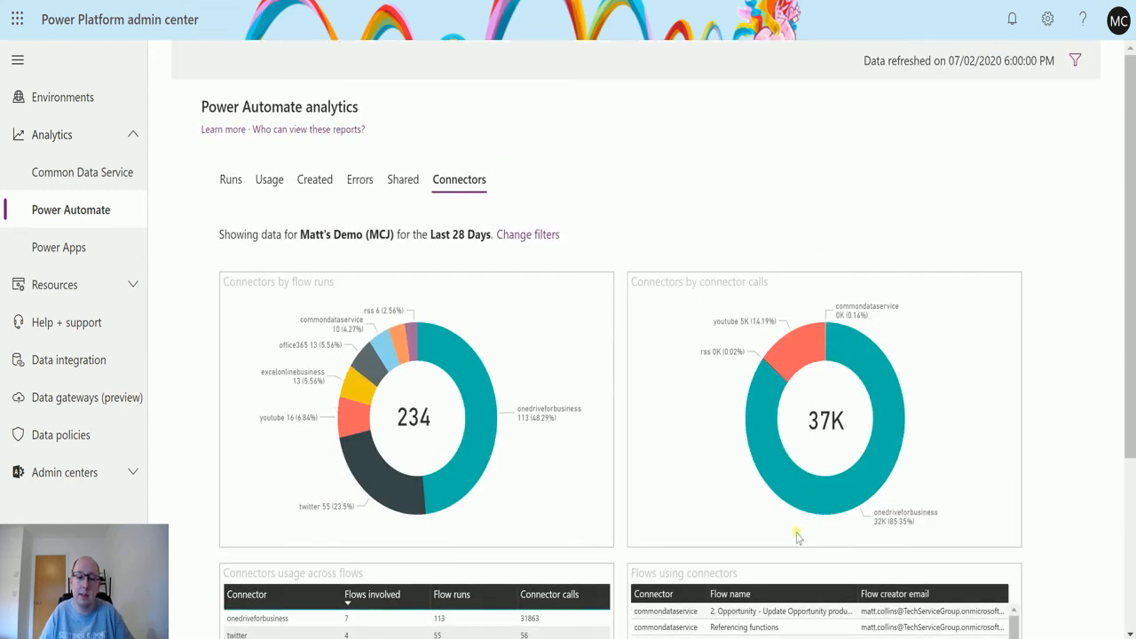